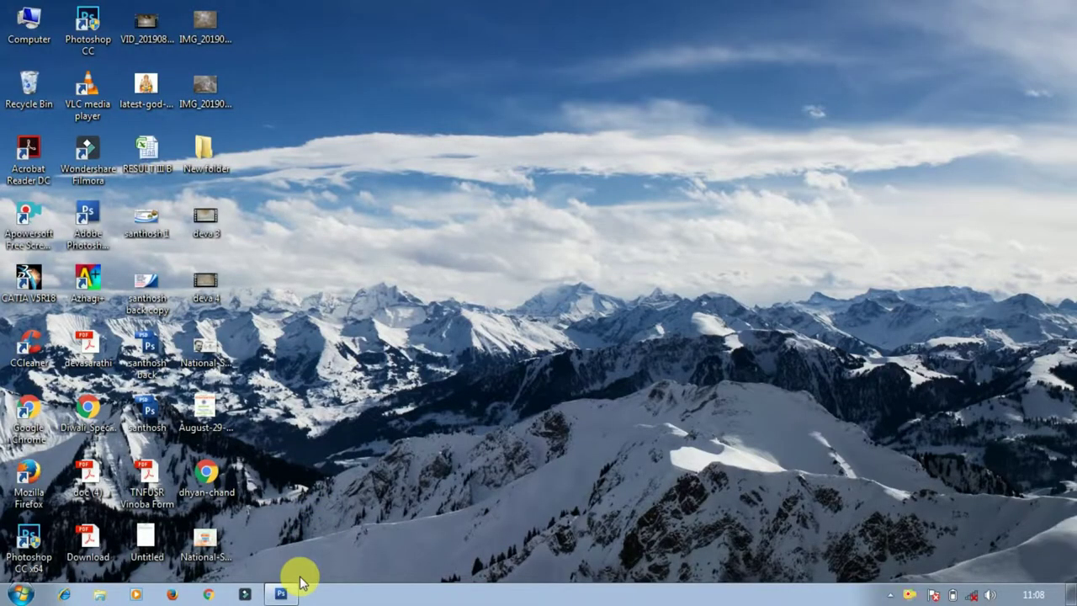
Step: Launch Photoshop, switch to the Brush tool and zoom the puppy photo to 40.3%
left_click(283, 592)
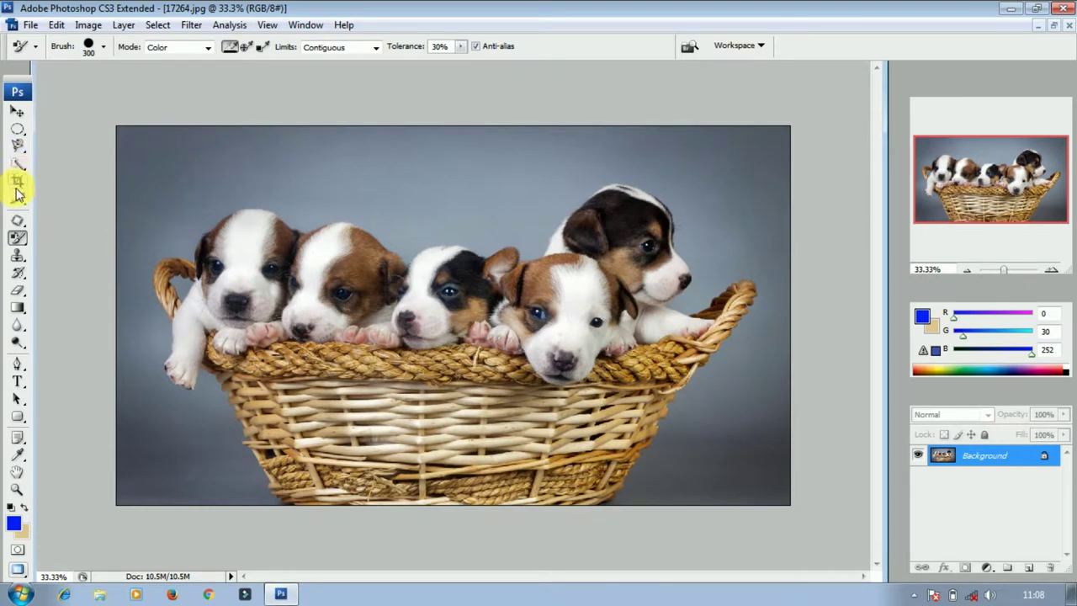
right_click(19, 239)
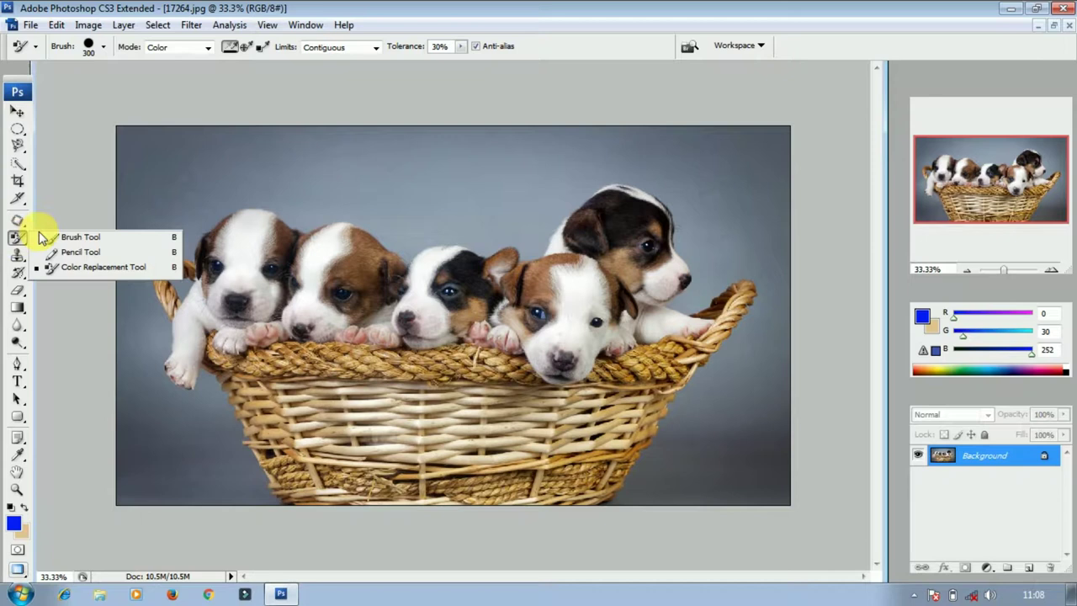
left_click(47, 237)
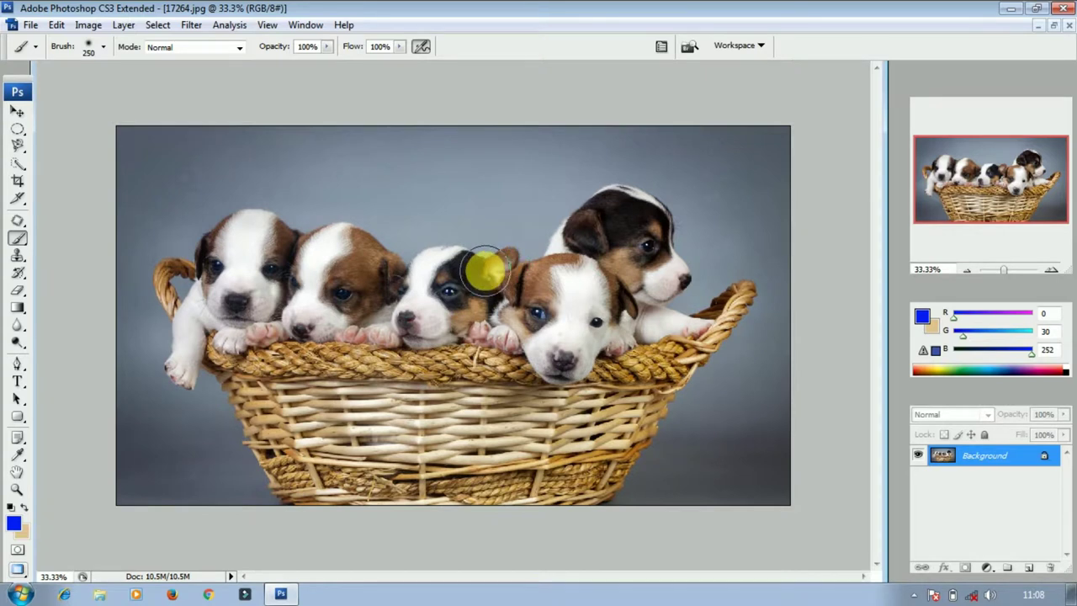
scroll(488, 274, "up", 2)
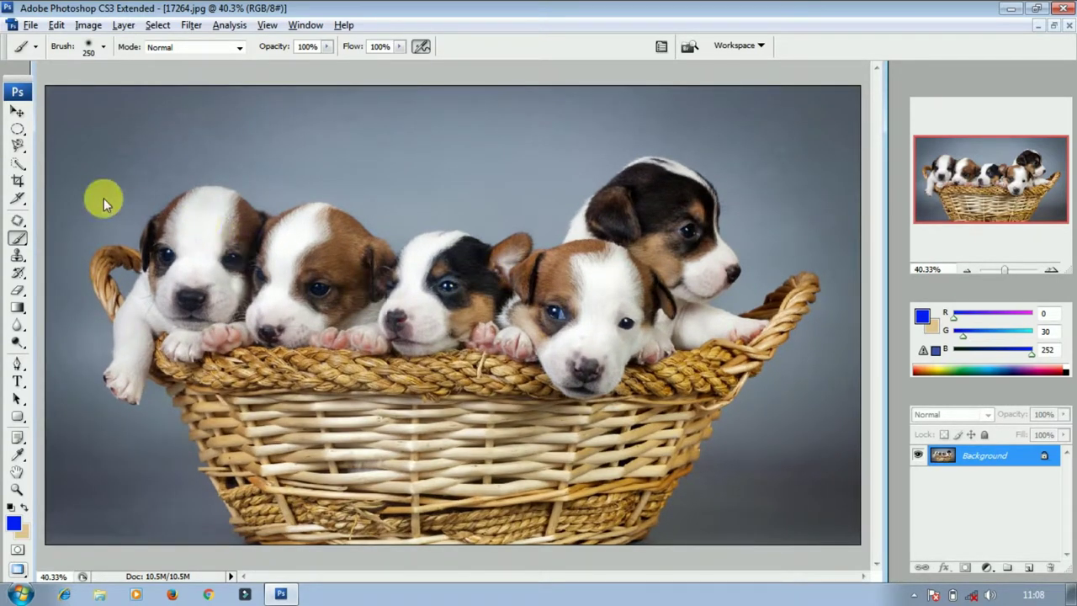
Step: Choose the Quick Selection tool with a 100 px brush and clear the test selection
left_click(17, 165)
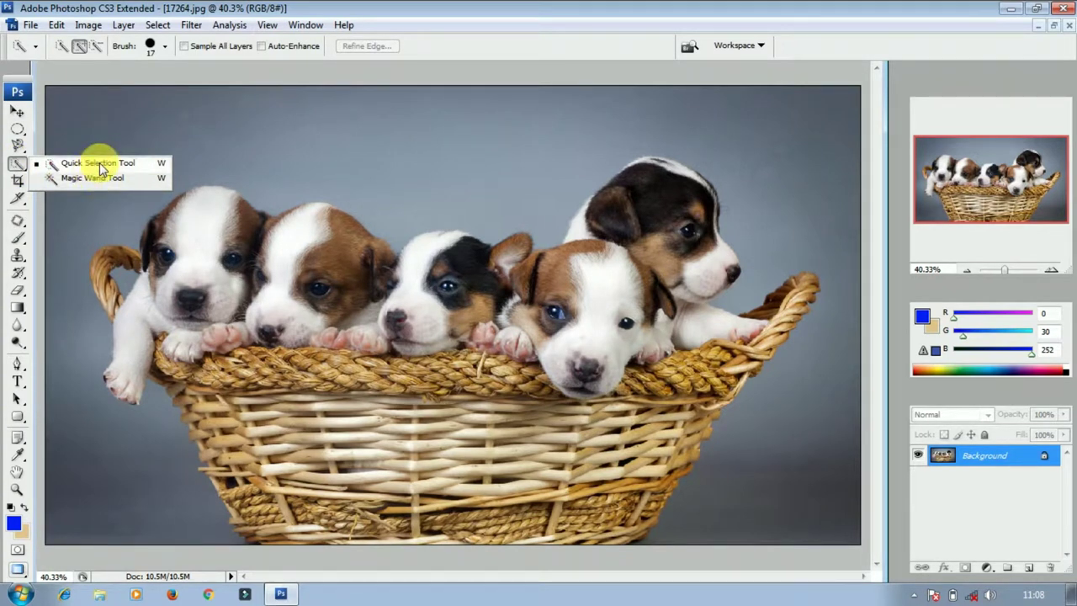
left_click(54, 163)
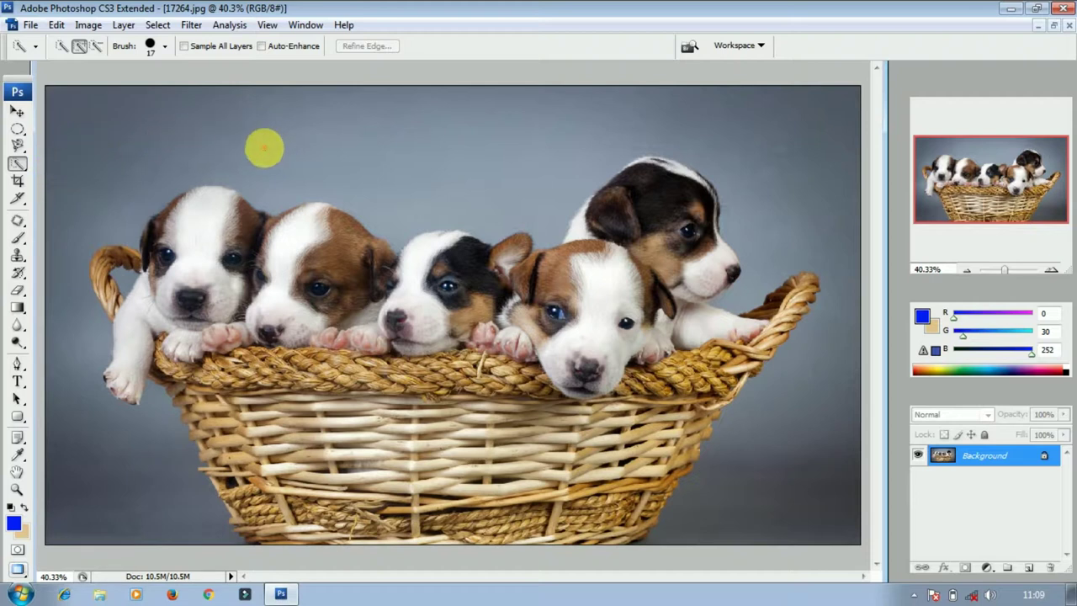
left_click(166, 50)
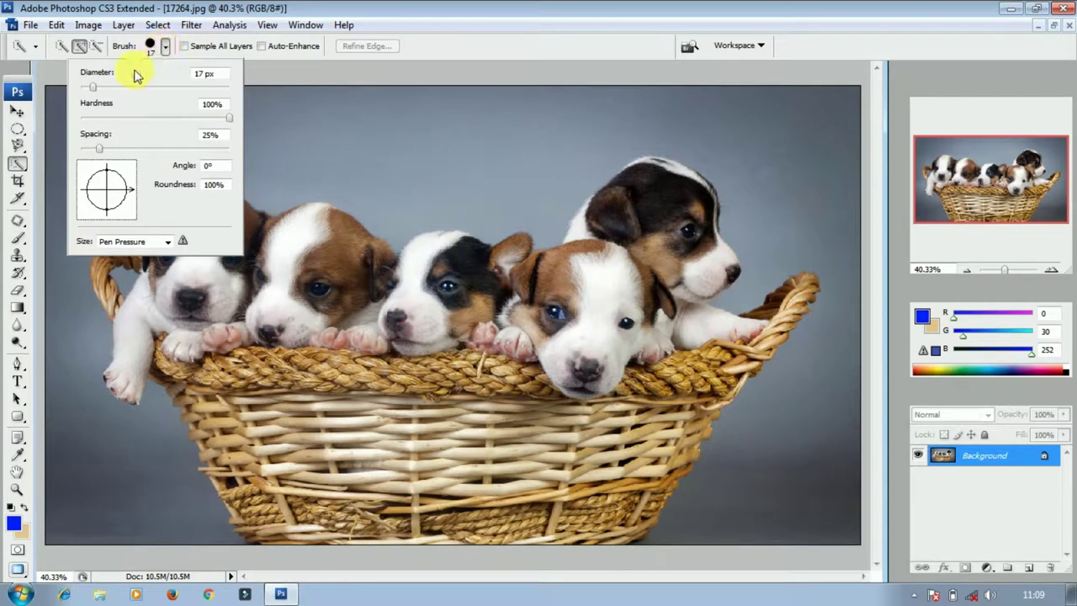
left_click(289, 101)
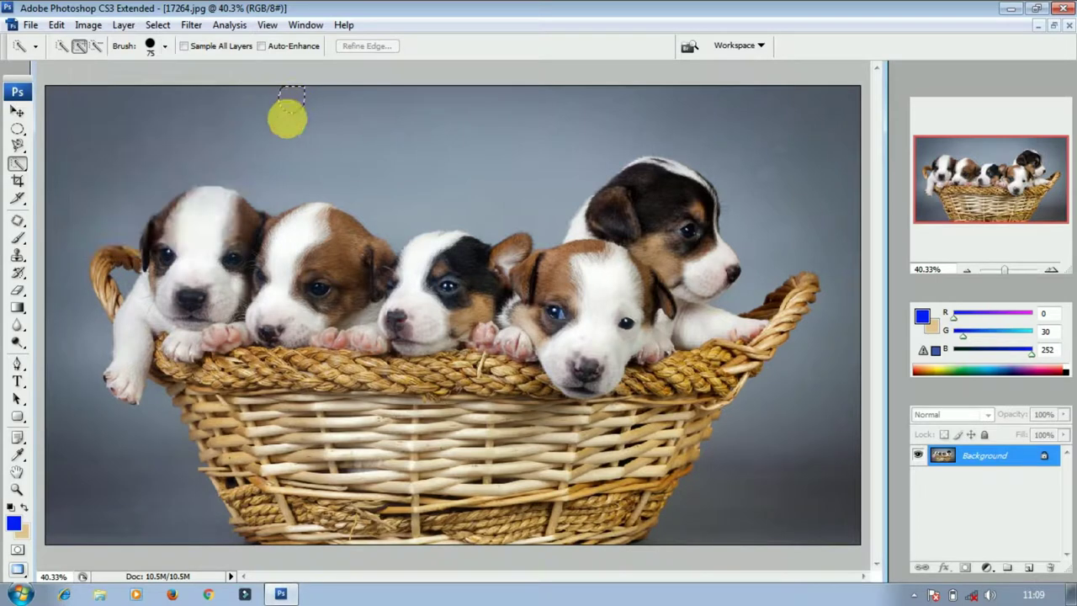
left_click(290, 100)
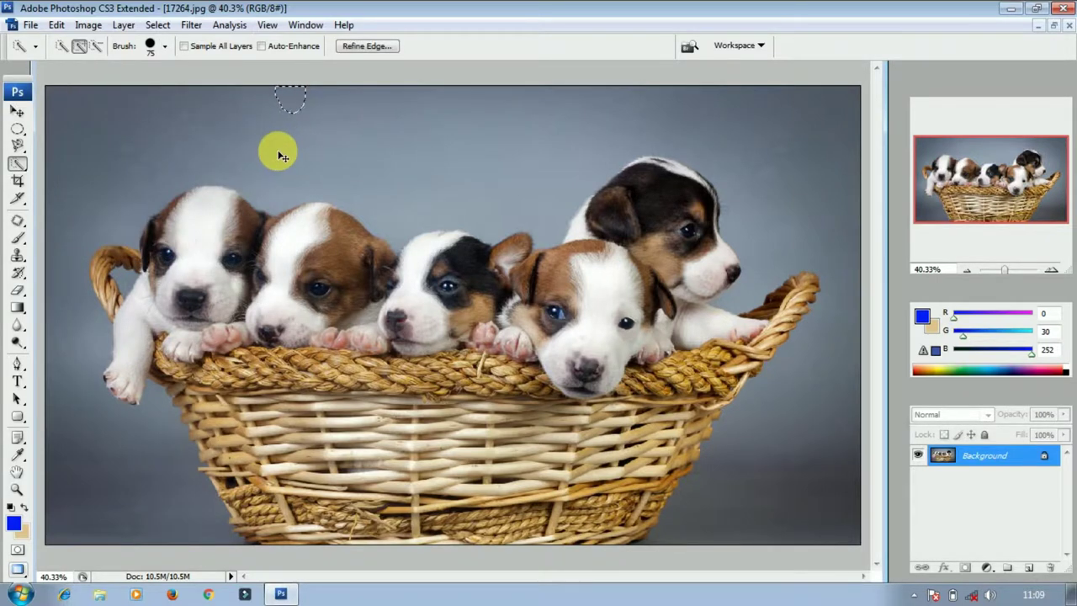
key("ctrl+d")
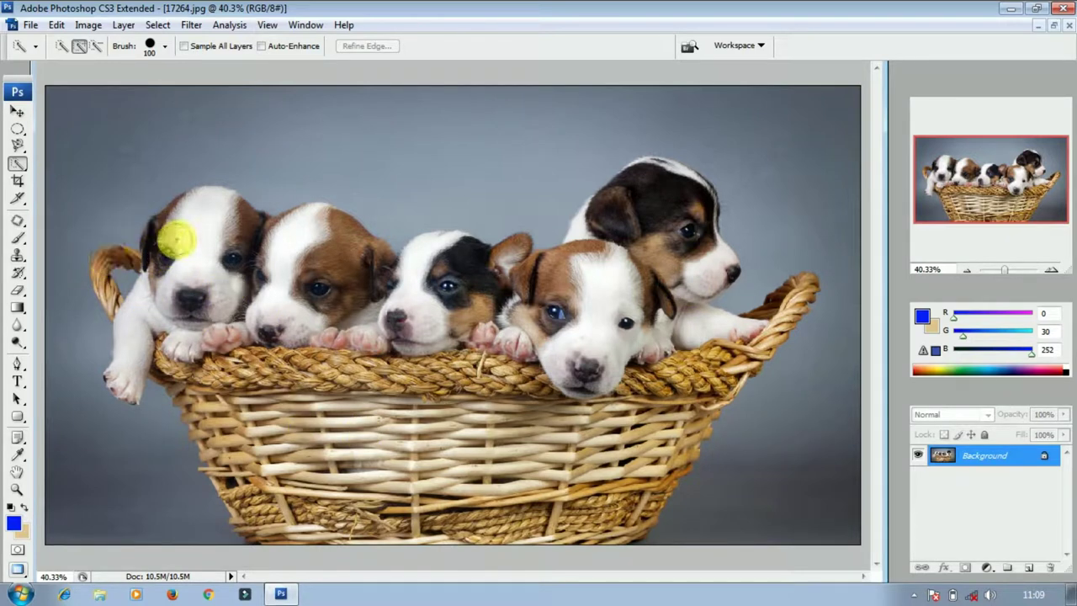
Step: Brush Quick Selection over the first puppy's head, the basket handle and the right-hand puppies
mouse_move(147, 246)
left_mouse_down()
mouse_move(205, 262)
mouse_move(240, 304)
mouse_move(332, 334)
mouse_move(376, 376)
mouse_move(397, 444)
mouse_move(394, 490)
mouse_move(373, 500)
mouse_move(314, 471)
mouse_move(230, 334)
mouse_move(198, 335)
mouse_move(232, 479)
mouse_move(248, 517)
mouse_move(276, 532)
mouse_move(513, 521)
mouse_move(538, 495)
mouse_move(527, 461)
mouse_move(446, 423)
mouse_move(406, 343)
mouse_move(331, 264)
mouse_move(480, 267)
mouse_move(486, 276)
mouse_move(504, 260)
mouse_move(517, 276)
mouse_move(601, 268)
mouse_move(602, 222)
mouse_move(665, 179)
mouse_move(697, 199)
mouse_move(715, 254)
mouse_move(680, 175)
mouse_move(702, 213)
mouse_move(709, 277)
mouse_move(693, 323)
mouse_move(726, 354)
mouse_move(781, 303)
mouse_move(760, 305)
mouse_move(616, 532)
mouse_move(428, 548)
mouse_move(279, 462)
mouse_move(187, 380)
mouse_move(155, 313)
mouse_move(129, 315)
left_mouse_up()
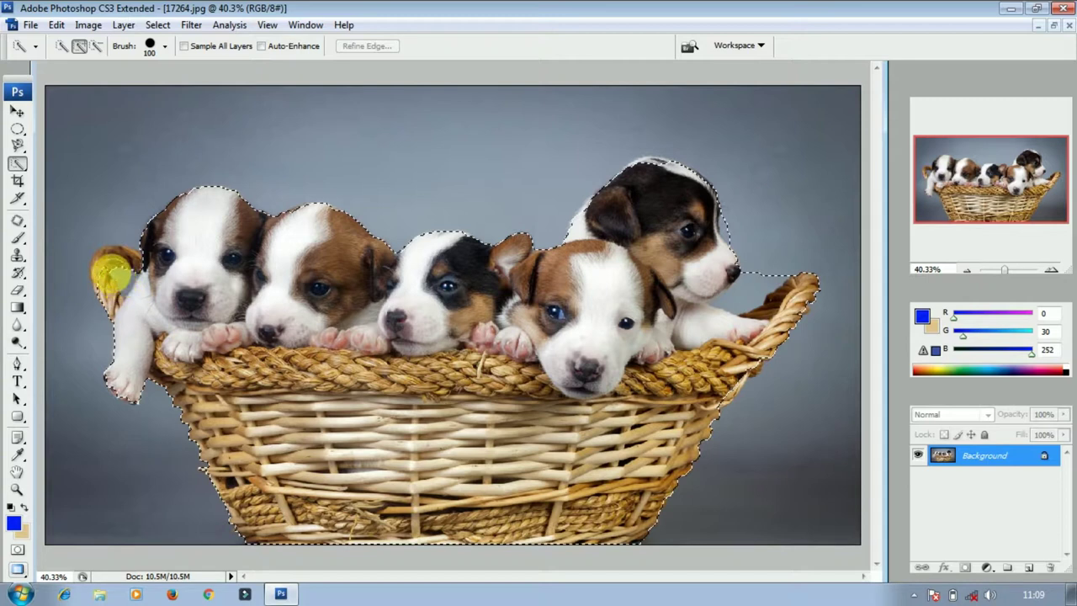
mouse_move(111, 270)
left_mouse_down()
mouse_move(187, 289)
mouse_move(241, 329)
mouse_move(232, 337)
left_mouse_up()
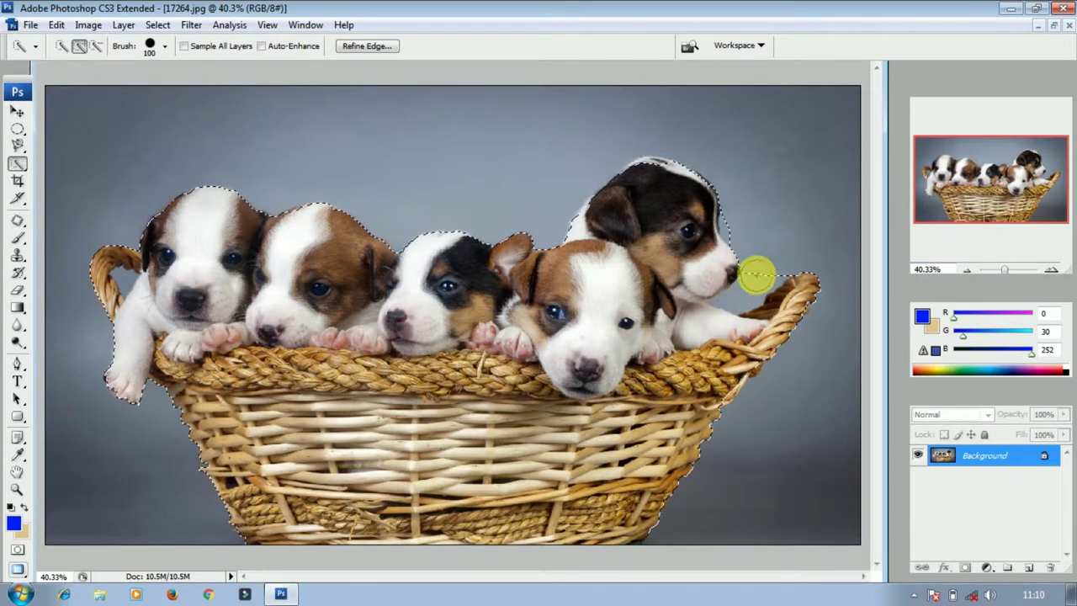
mouse_move(761, 288)
left_mouse_down()
mouse_move(745, 294)
mouse_move(756, 291)
left_mouse_up()
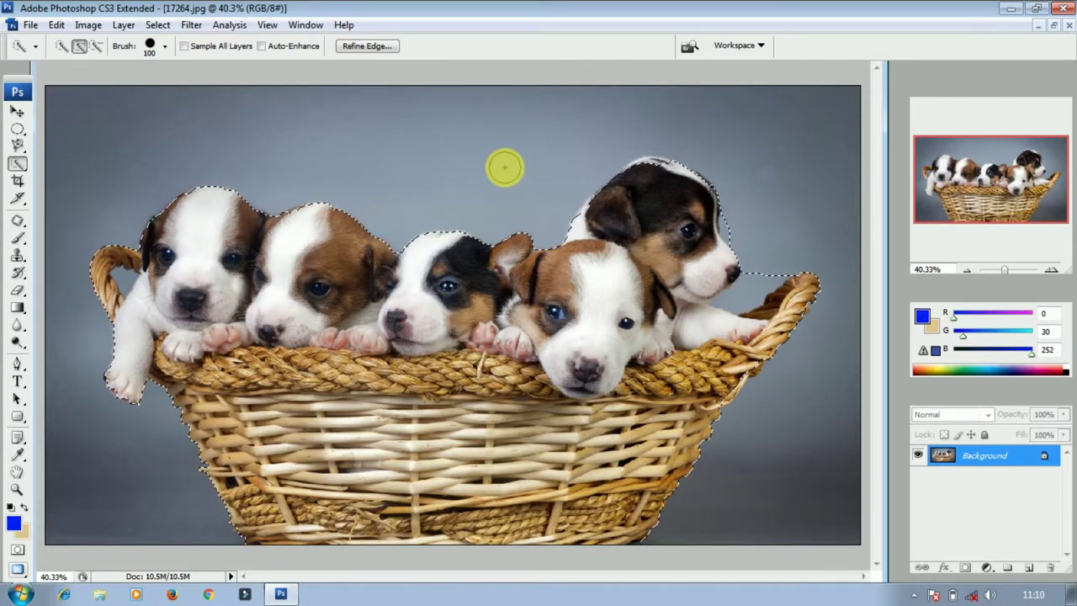
Step: Subtract the backdrop gap by the right puppy's nose, then return to Add to selection
left_click(95, 48)
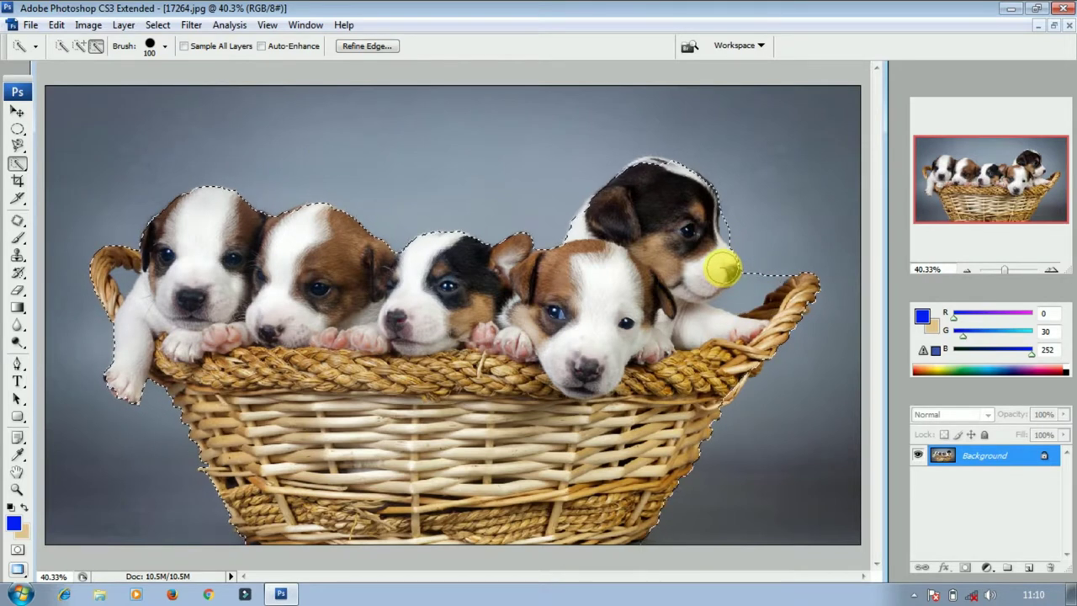
mouse_move(721, 268)
left_mouse_down()
mouse_move(704, 280)
mouse_move(721, 279)
mouse_move(710, 284)
mouse_move(721, 305)
left_mouse_up()
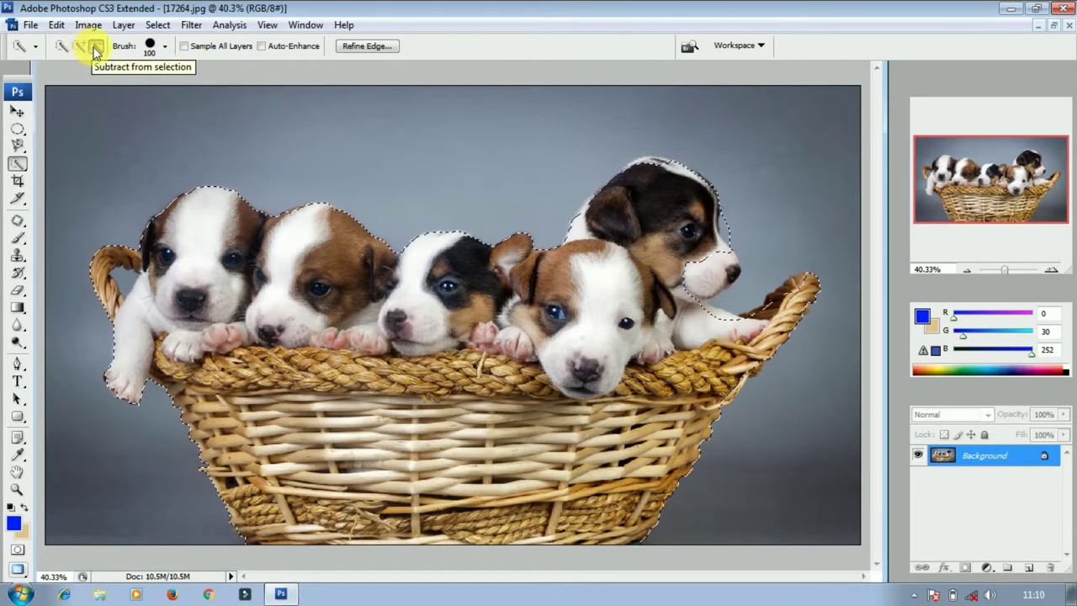
left_click(75, 45)
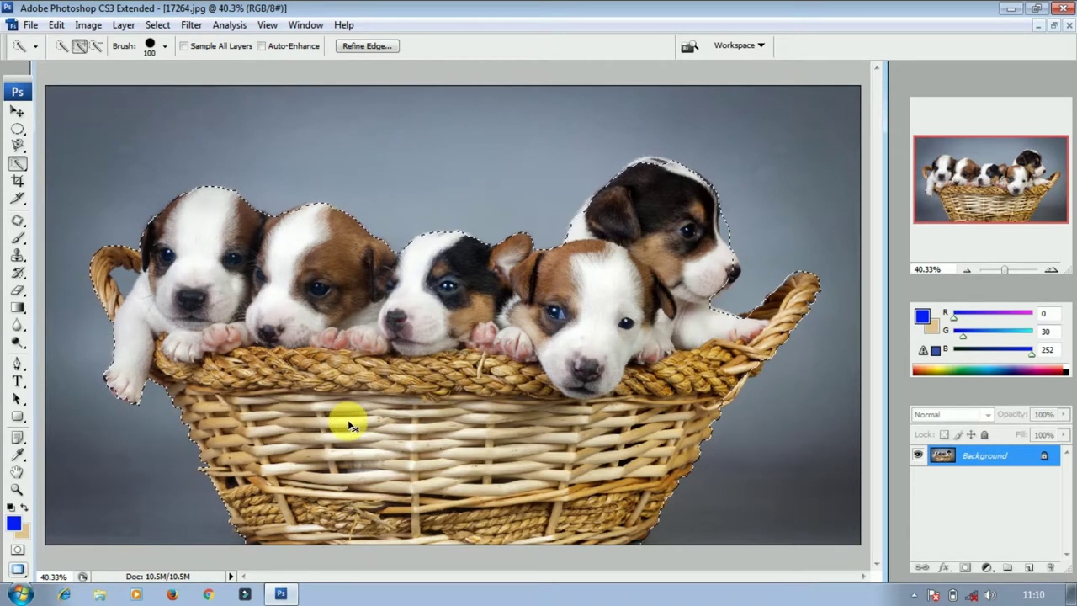
Step: Copy the selection to Layer 1, hide the Background, erase the dark fringe, and set a 19 px eraser
key("ctrl+j")
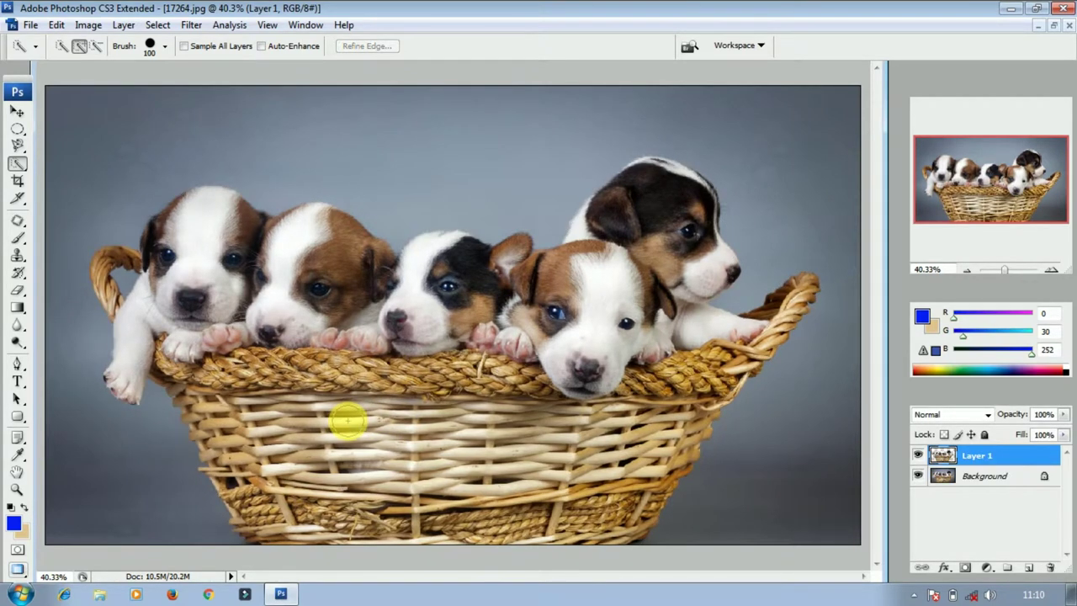
left_click(919, 476)
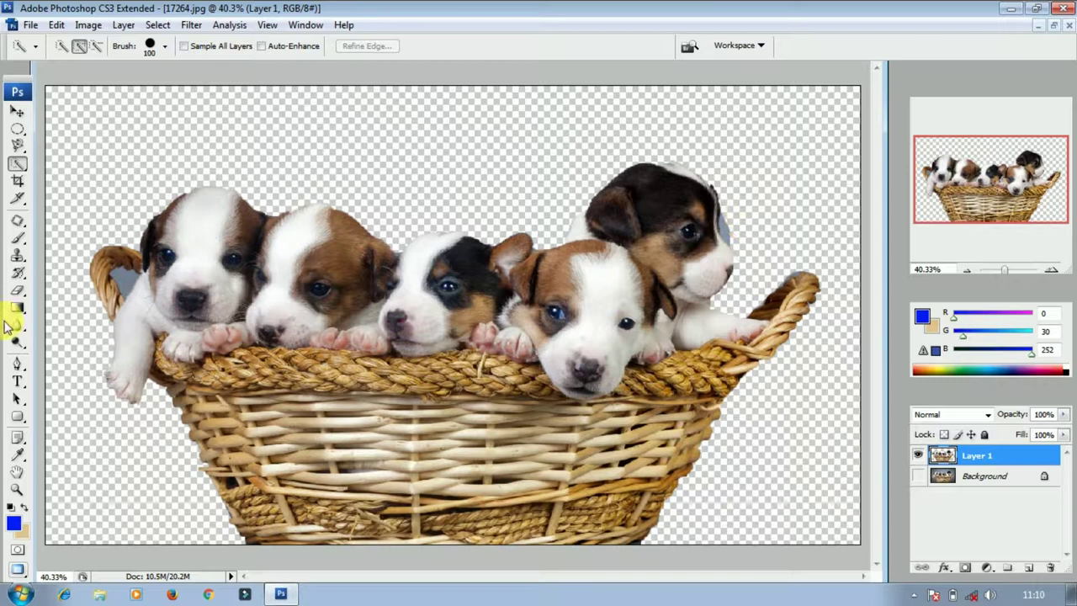
left_click(19, 289)
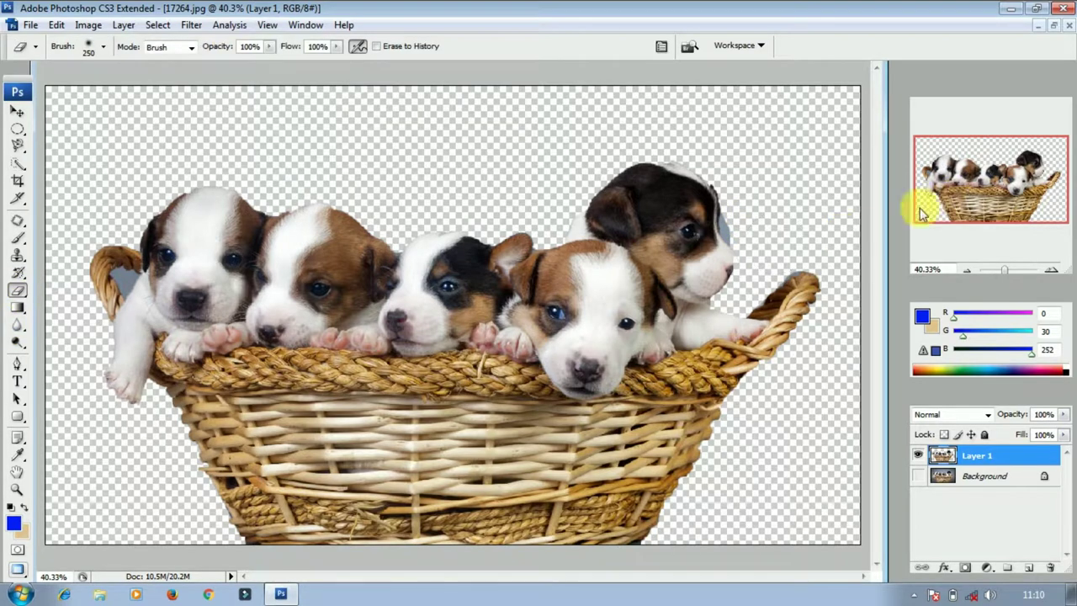
left_click(754, 219)
left_click(757, 225)
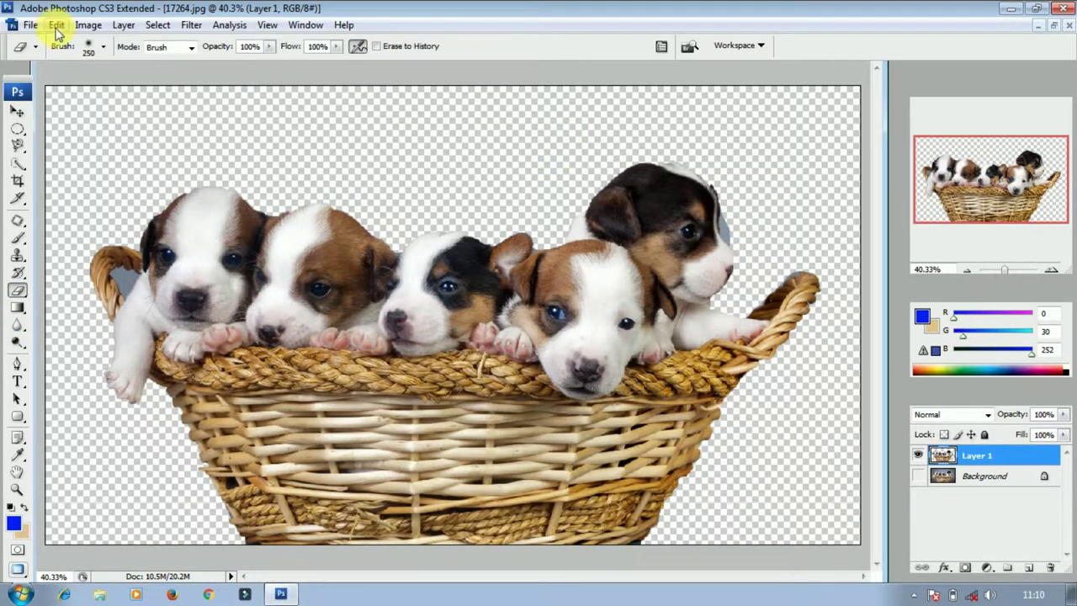
left_click(105, 47)
double_click(169, 180)
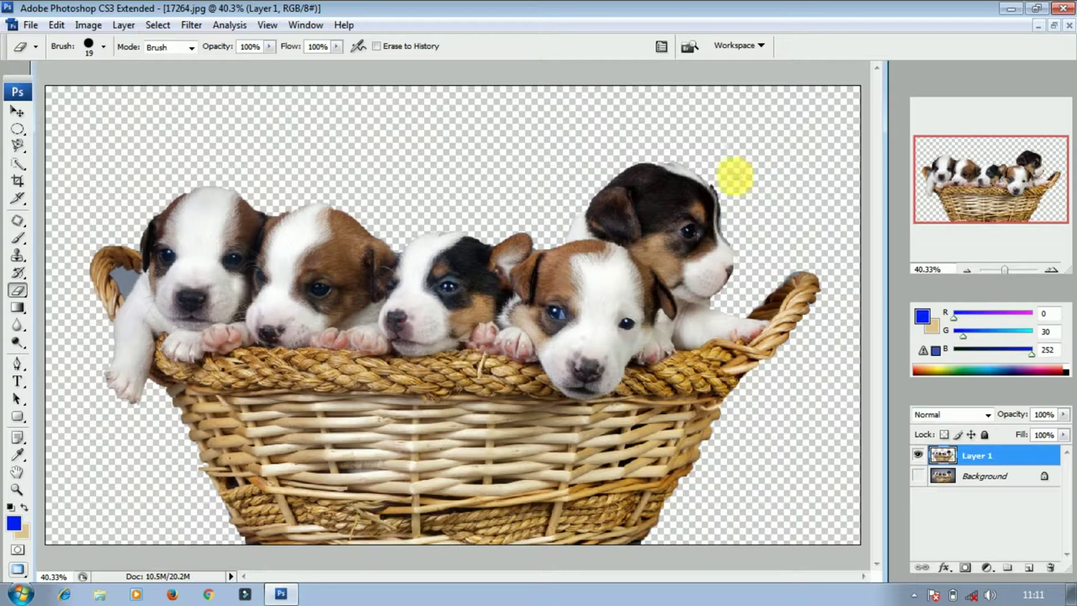
left_click(30, 24)
left_click(38, 39)
left_click(695, 143)
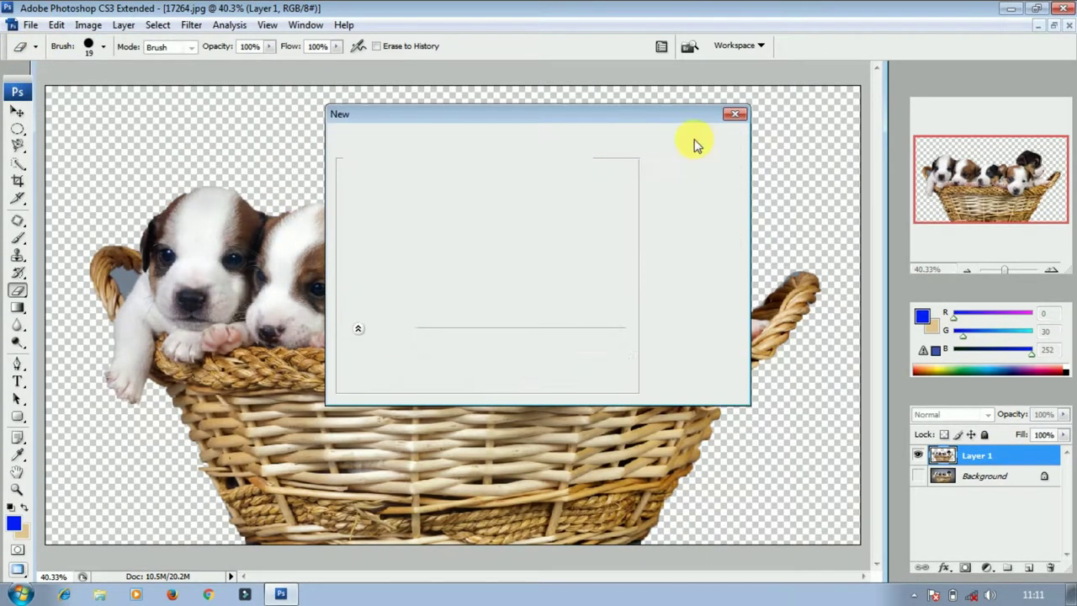
left_click(1053, 24)
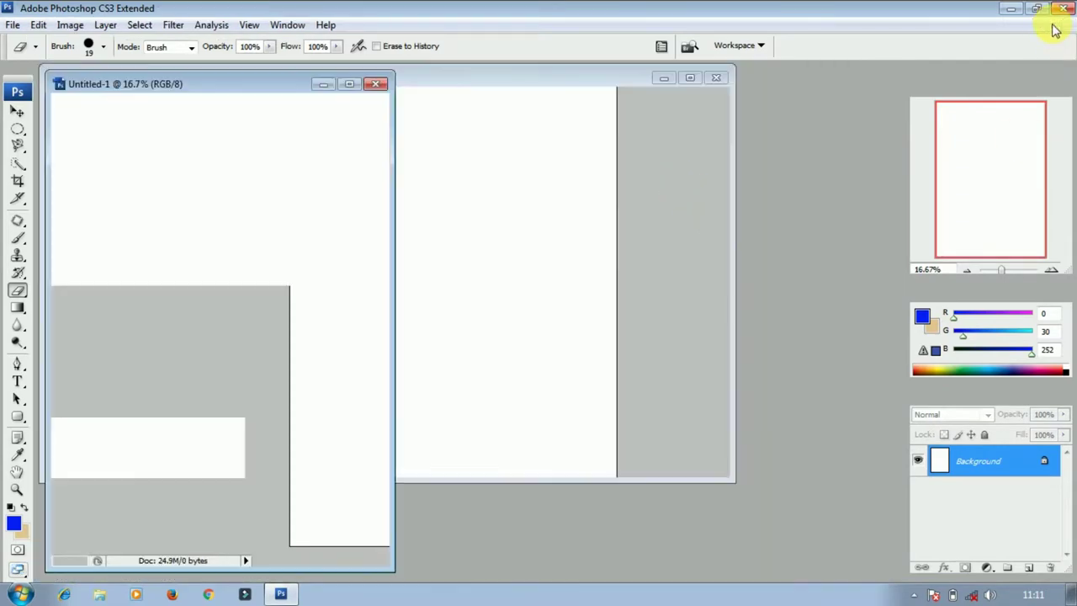
left_click(17, 111)
left_click(601, 349)
left_click_drag(153, 292, 271, 310)
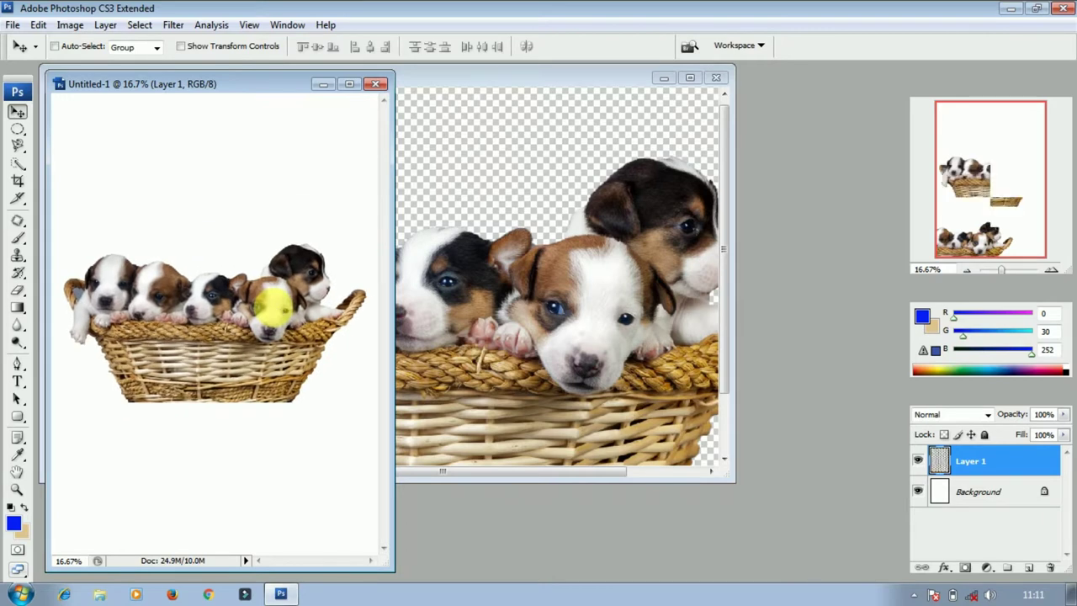
left_click(349, 84)
left_click_drag(505, 329, 475, 352)
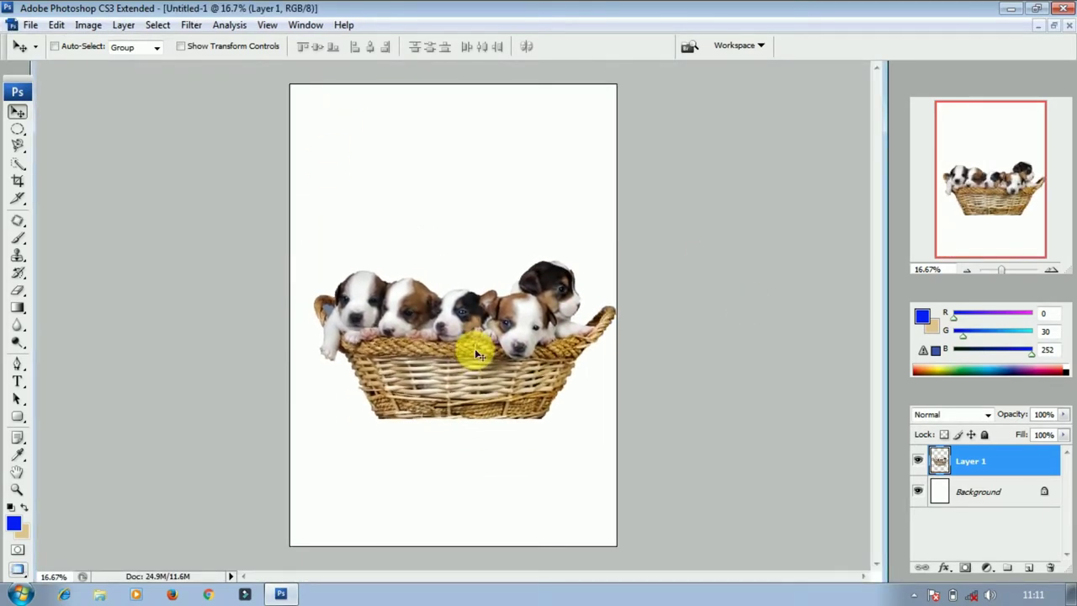
left_click(1069, 26)
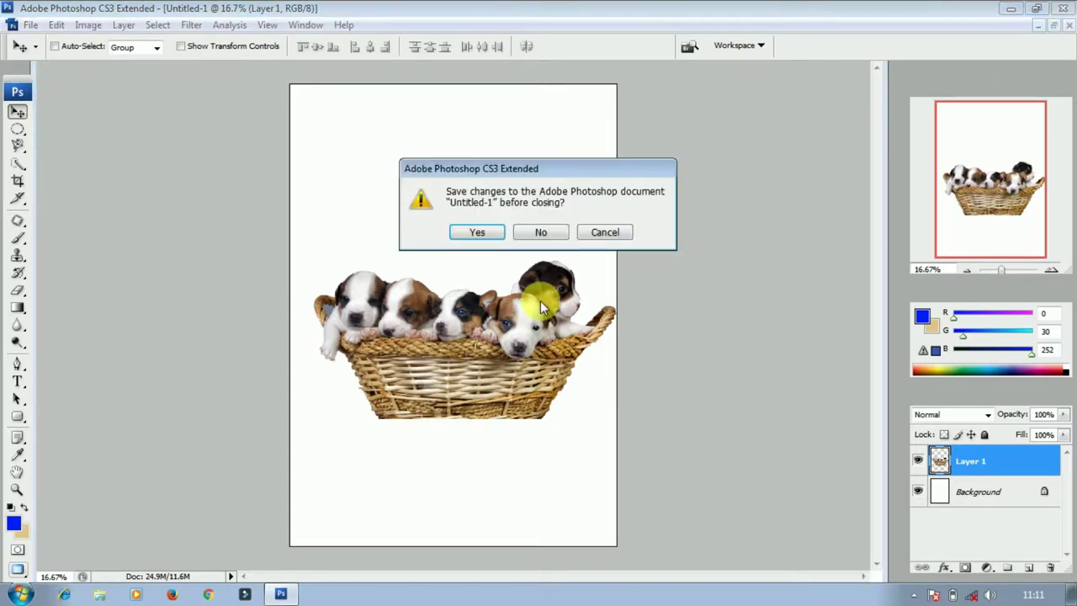
left_click(543, 245)
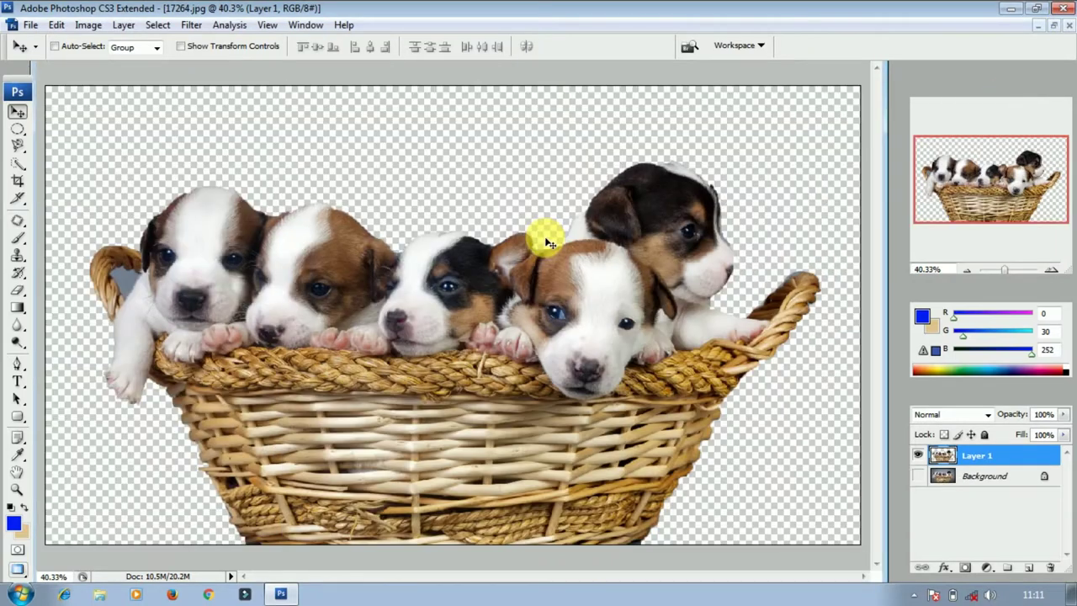
left_click(921, 477)
left_click(18, 163)
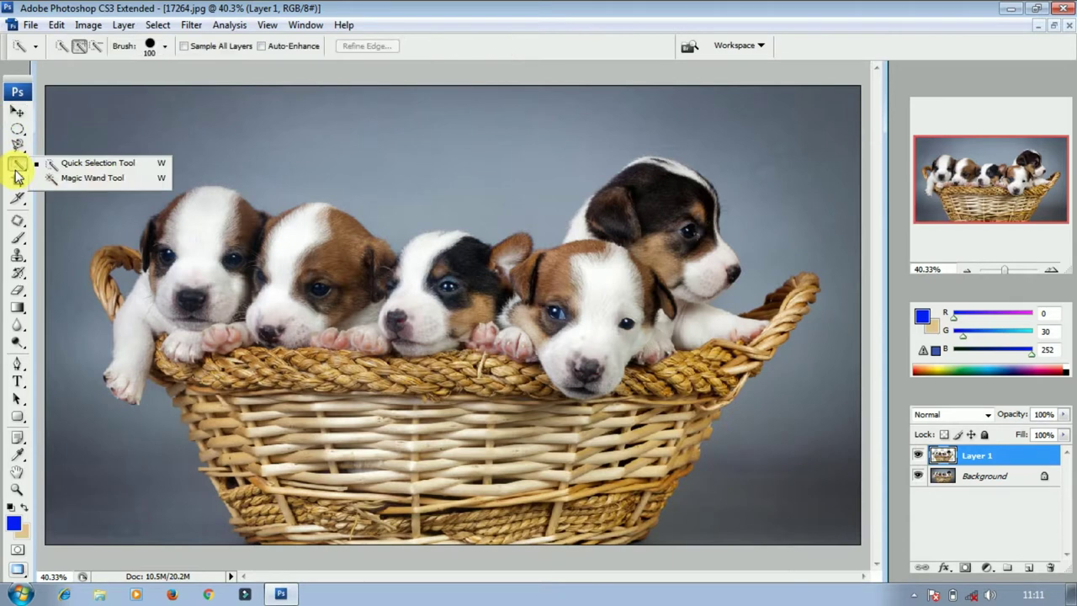
left_click(92, 178)
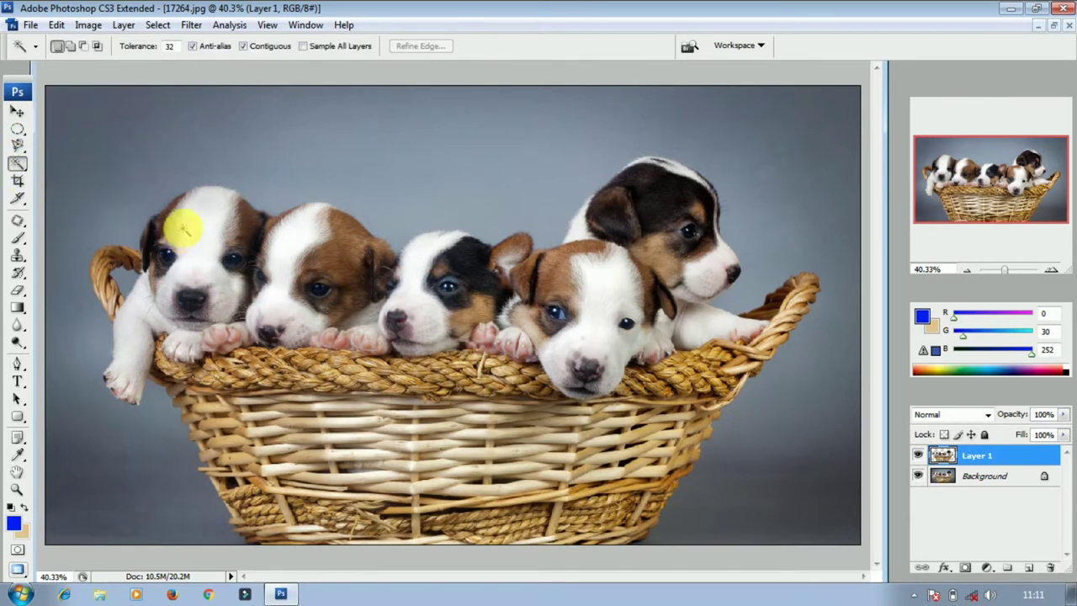
left_click(178, 217)
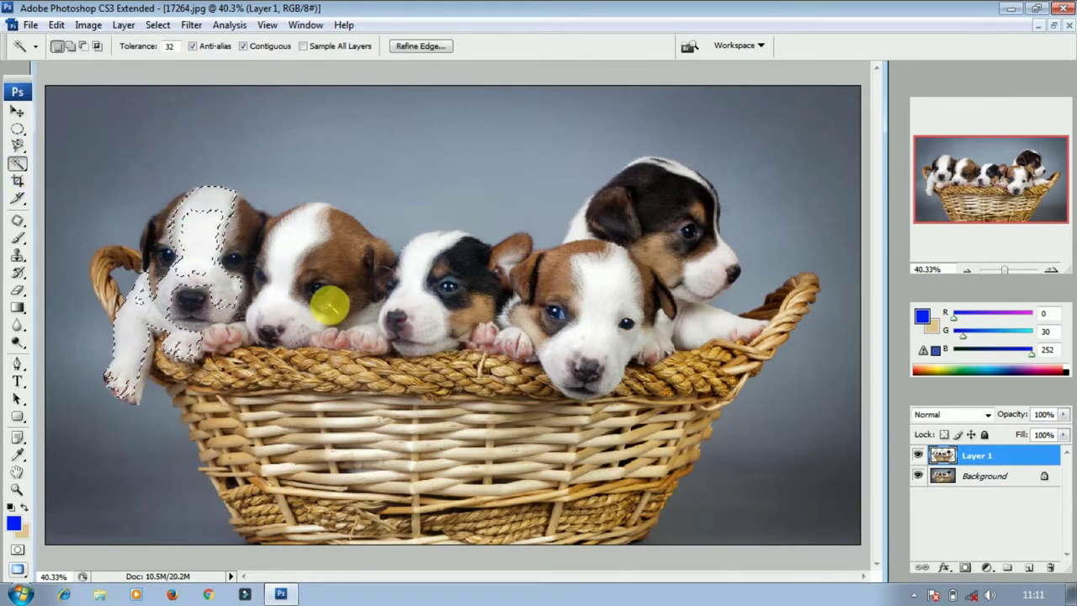
key("ctrl+d")
left_click(185, 225)
left_click(373, 253)
left_click(429, 294, "shift")
left_click(212, 241)
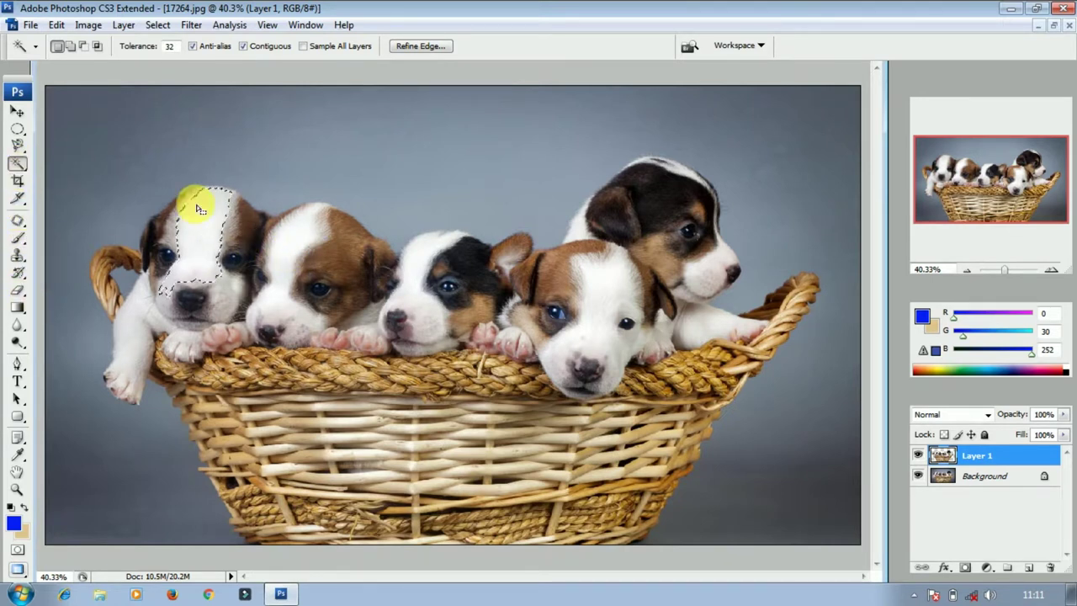
left_click(23, 49)
left_click(298, 266)
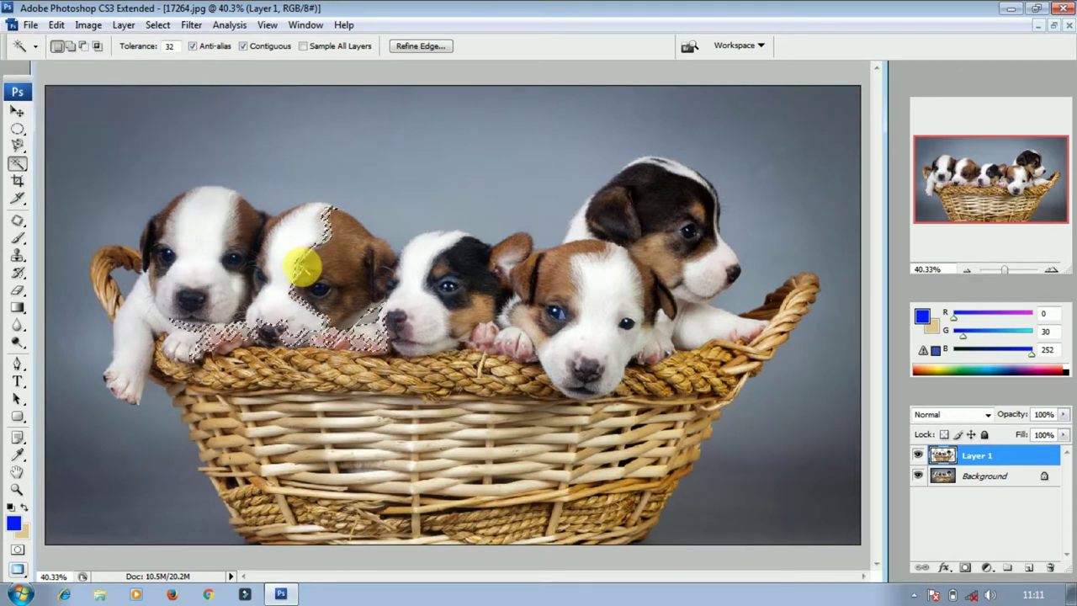
left_click(467, 310)
left_click(589, 323)
left_click(541, 281)
left_click(517, 492)
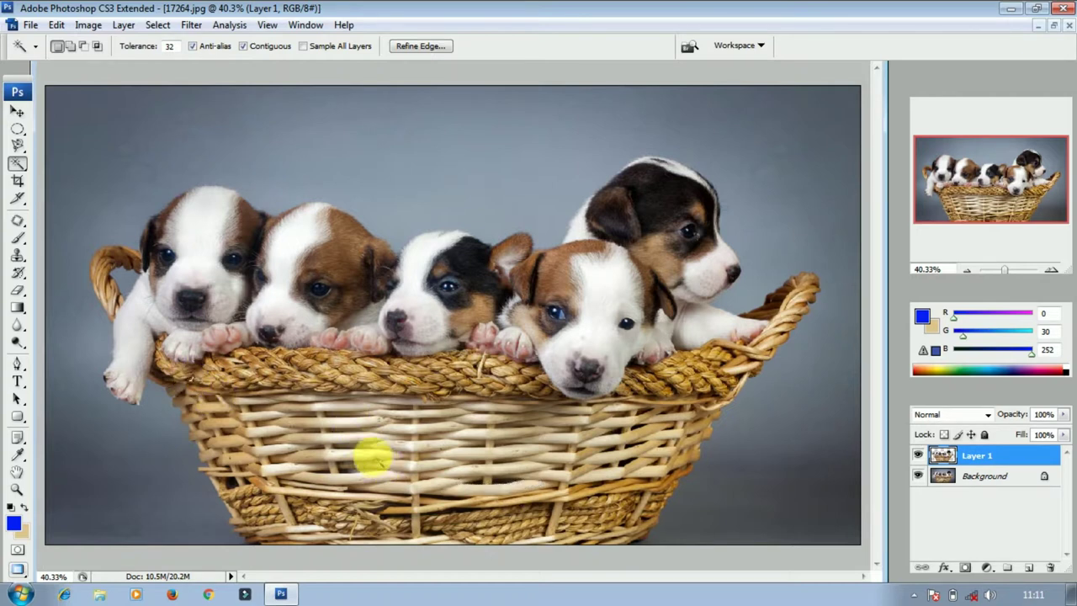
left_click(310, 381)
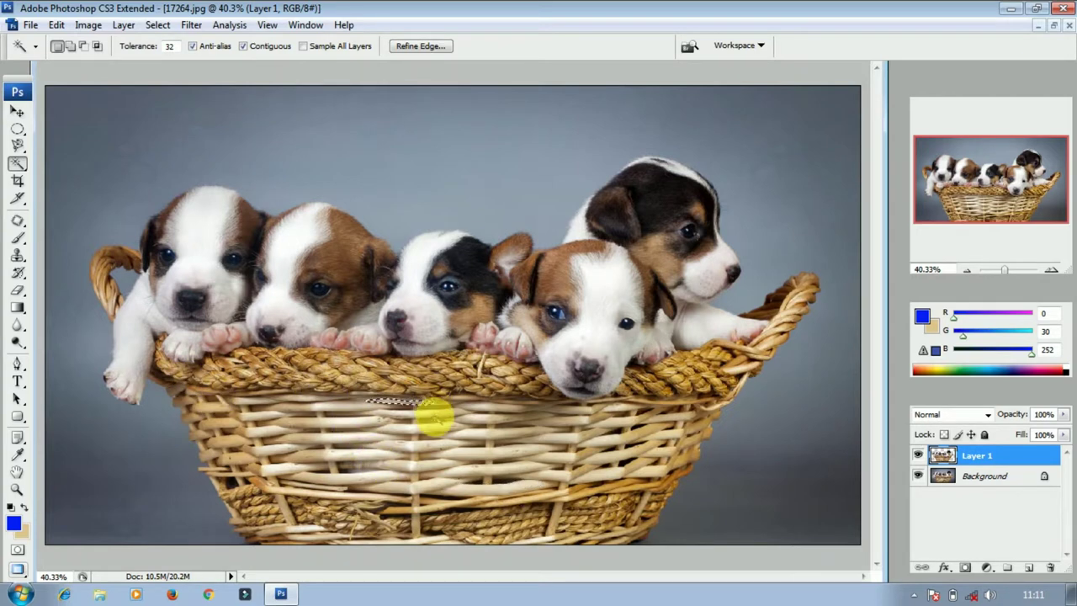
left_click(418, 485)
left_click(345, 419)
key("super")
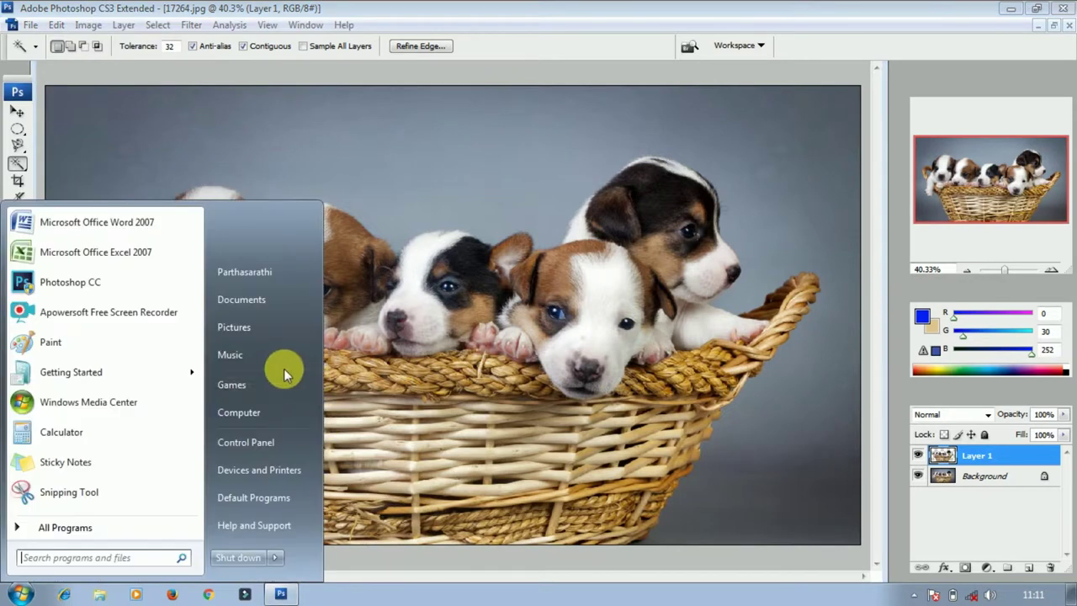
key("super")
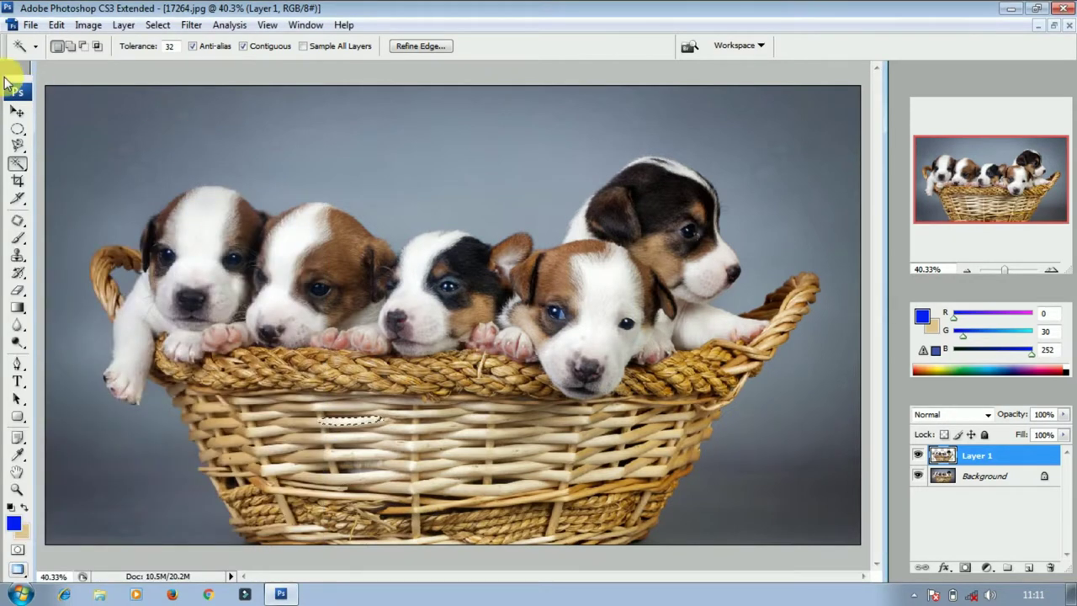
Step: Crop the photo to nearly its full area, trimming the darker outer edges
left_click(17, 182)
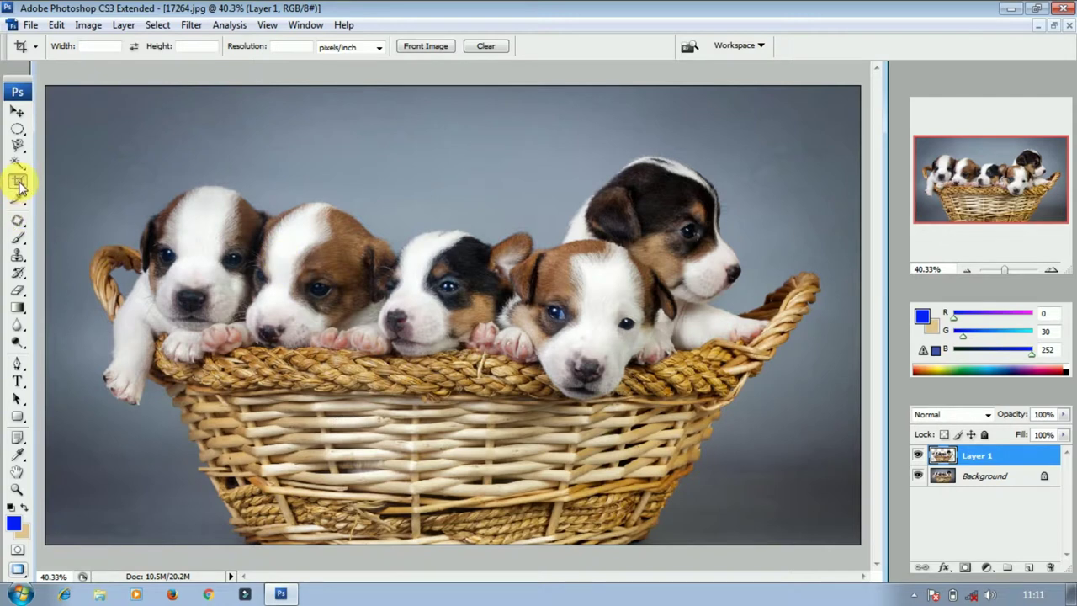
left_click_drag(204, 424, 822, 560)
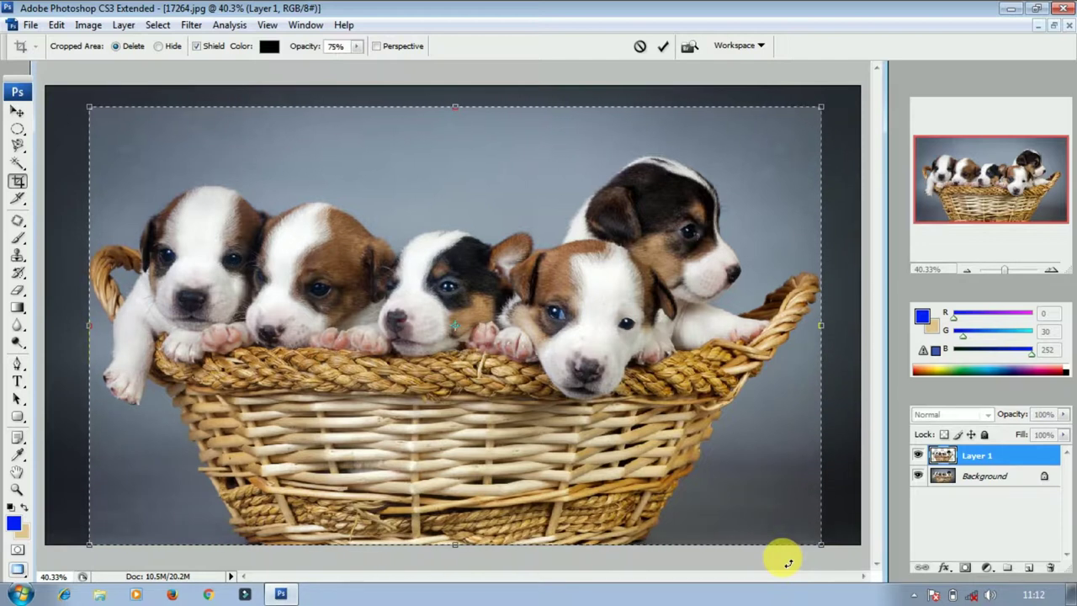
key("Return")
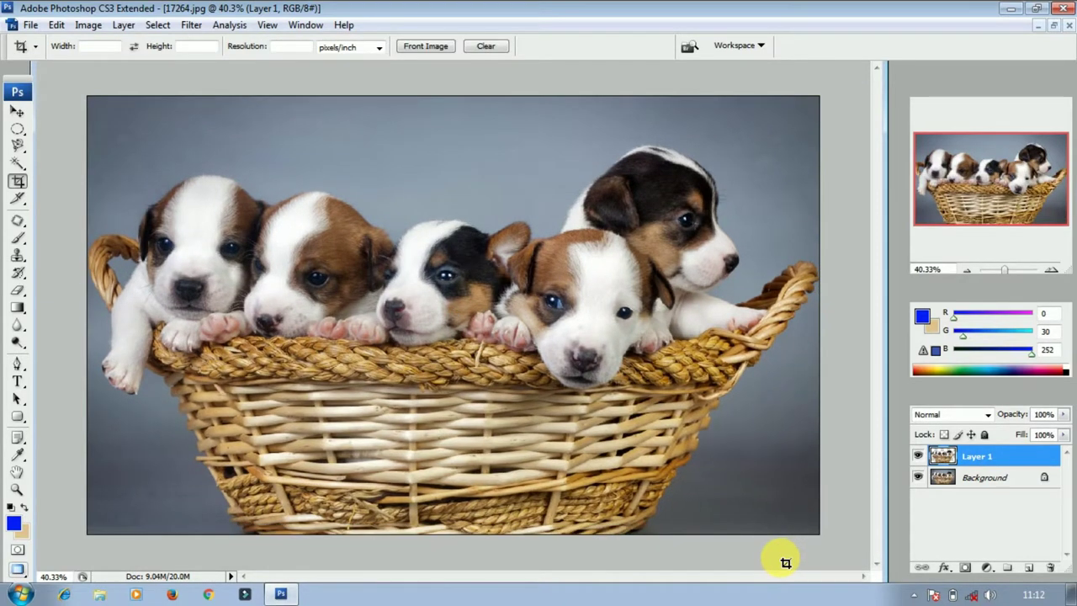
Step: Try a crop down to just the second puppy, then undo it
mouse_move(234, 176)
left_mouse_down()
mouse_move(294, 312)
mouse_move(409, 388)
left_mouse_up()
key("Return")
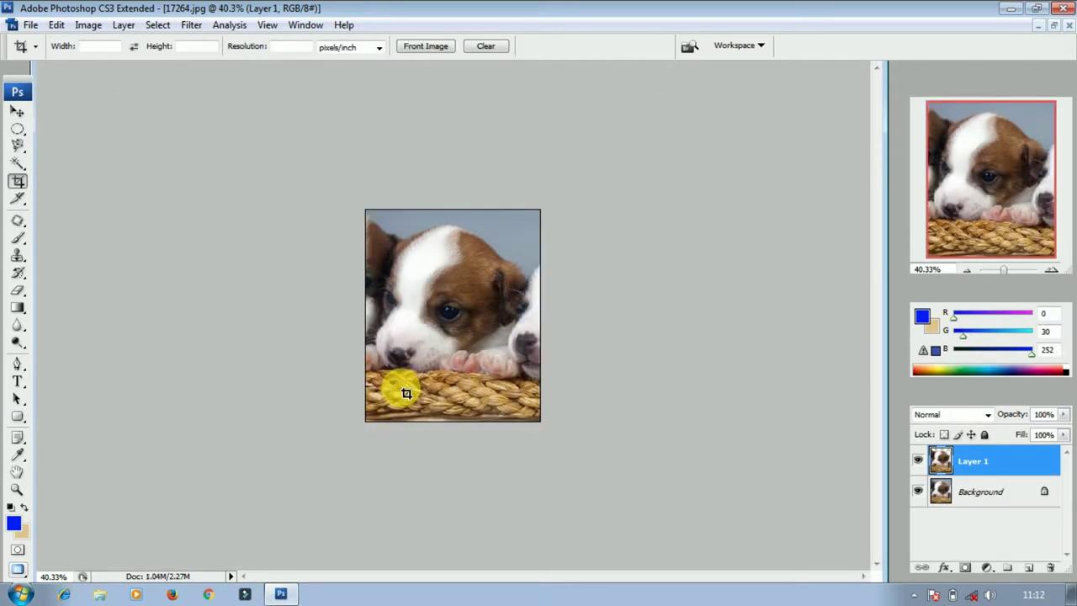
key("ctrl+z")
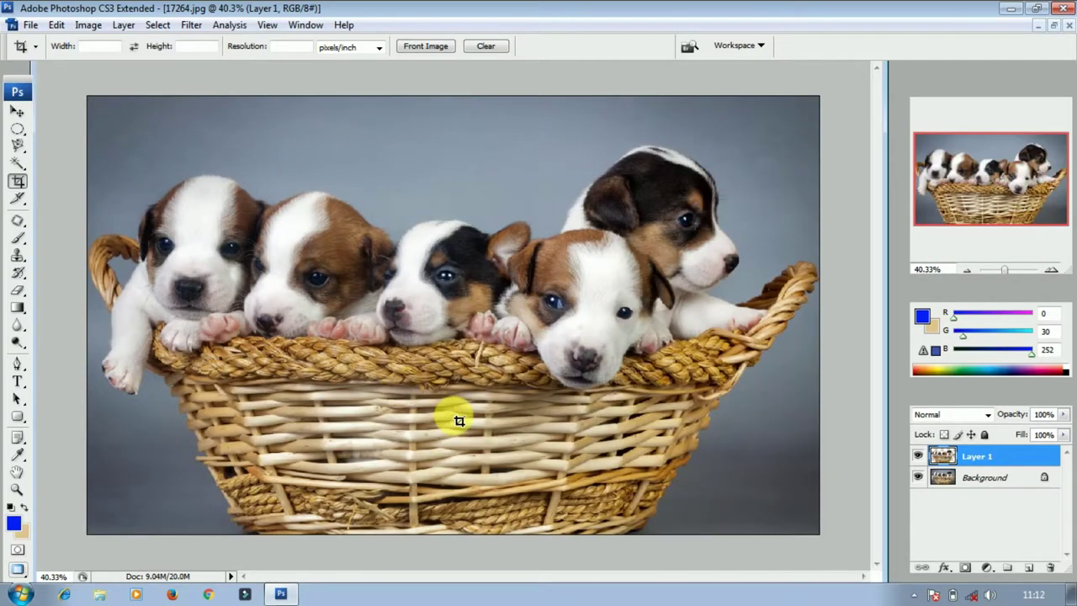
Step: Choose the Patch tool and attempt patching background above the puppies, dismissing the empty-selection error
left_click(18, 222)
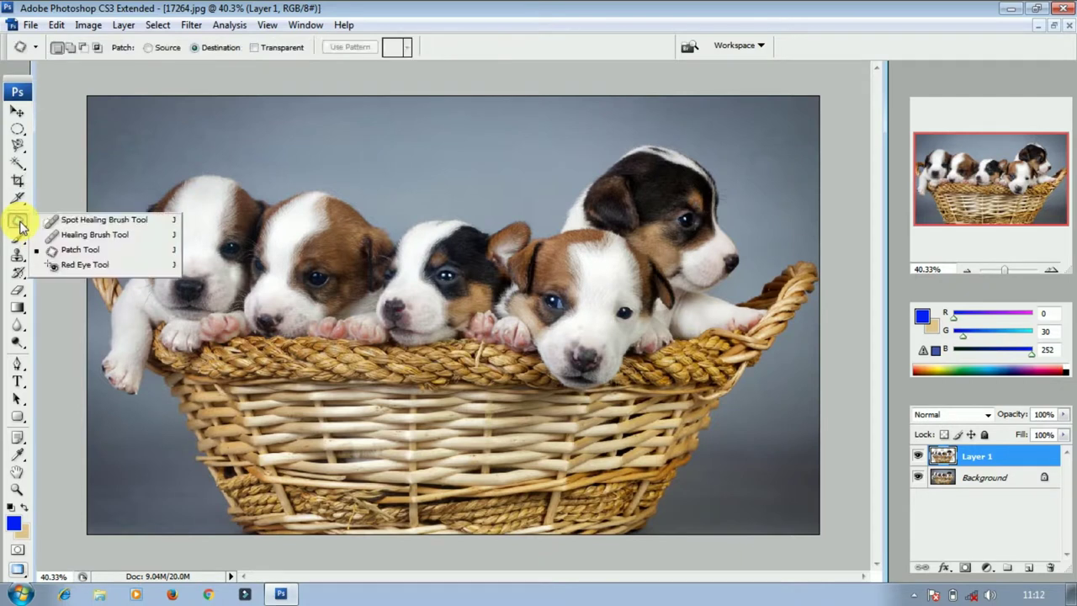
left_click(94, 250)
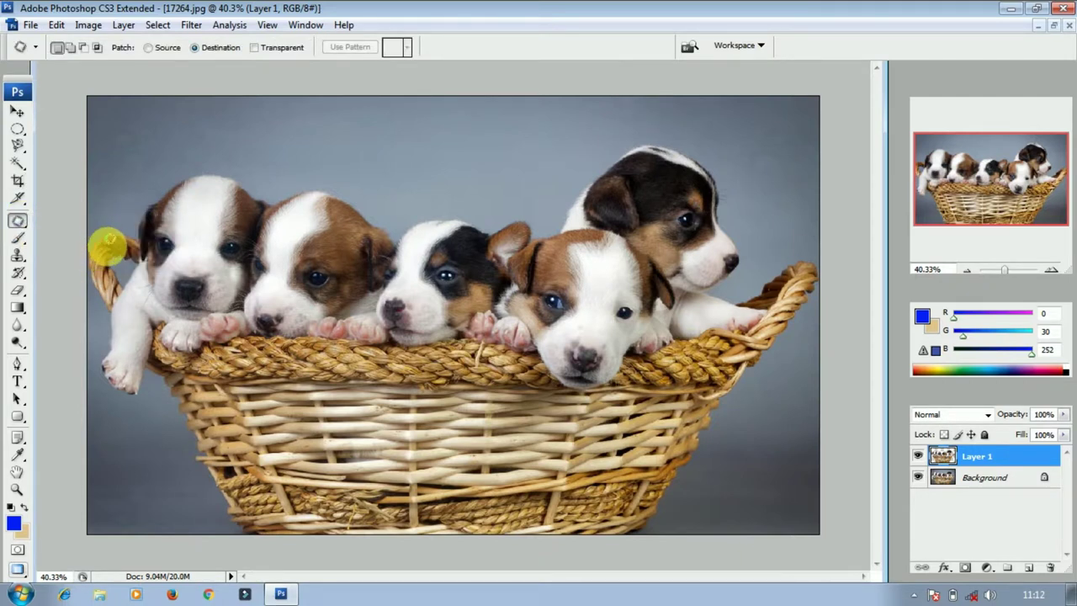
scroll(394, 253, "up", 2)
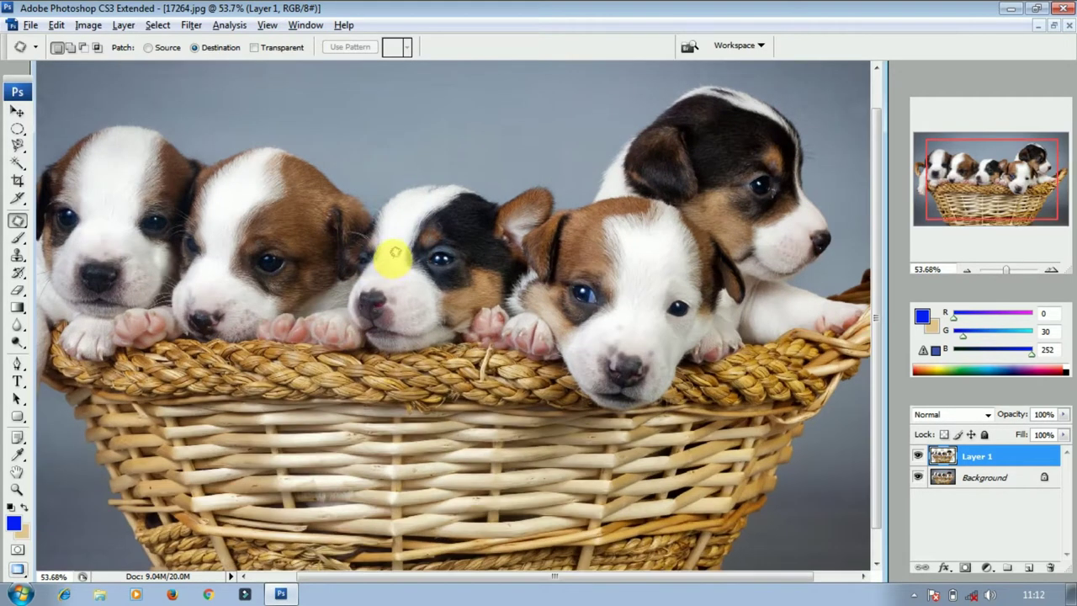
scroll(398, 250, "down", 1)
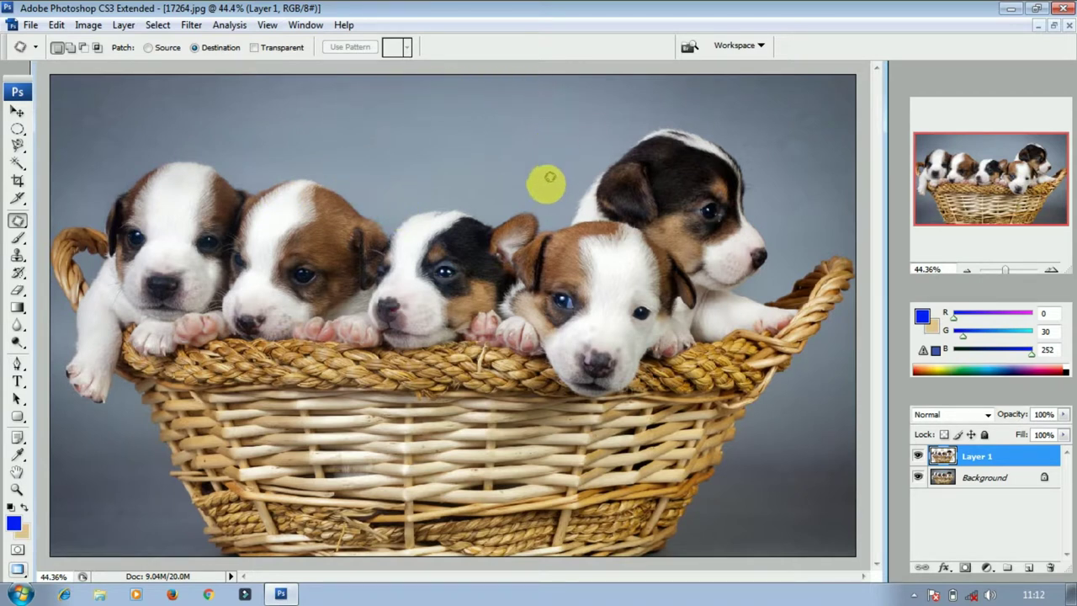
mouse_move(444, 203)
left_mouse_down()
mouse_move(369, 190)
mouse_move(343, 169)
mouse_move(348, 99)
mouse_move(377, 75)
mouse_move(464, 63)
mouse_move(511, 78)
mouse_move(527, 97)
mouse_move(540, 132)
mouse_move(517, 189)
mouse_move(454, 210)
left_mouse_up()
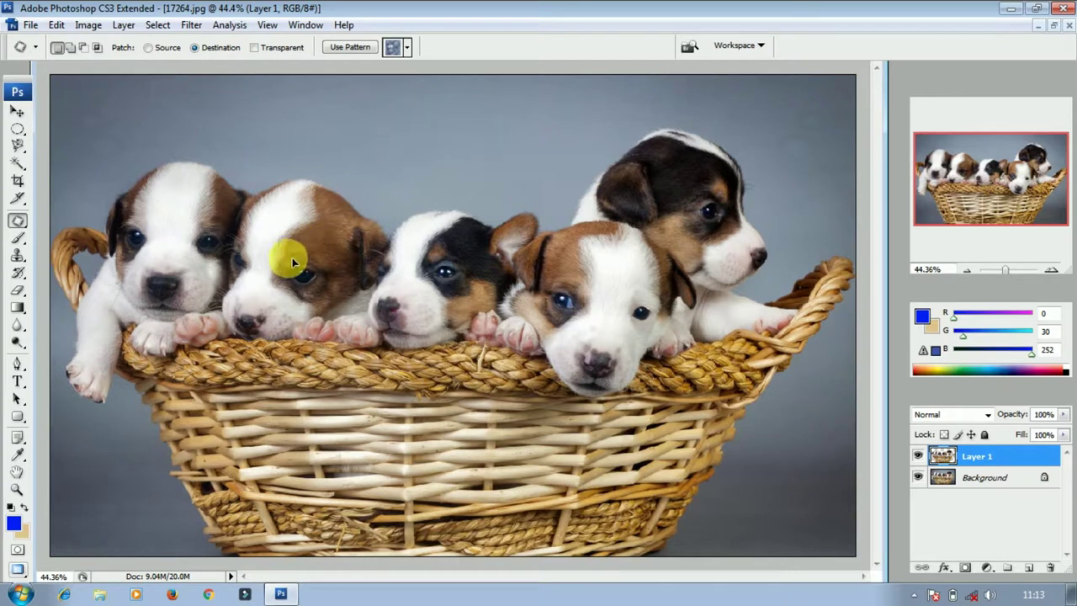
mouse_move(471, 194)
left_mouse_down()
mouse_move(358, 128)
mouse_move(400, 81)
mouse_move(527, 114)
mouse_move(459, 193)
left_mouse_up()
left_click(442, 134)
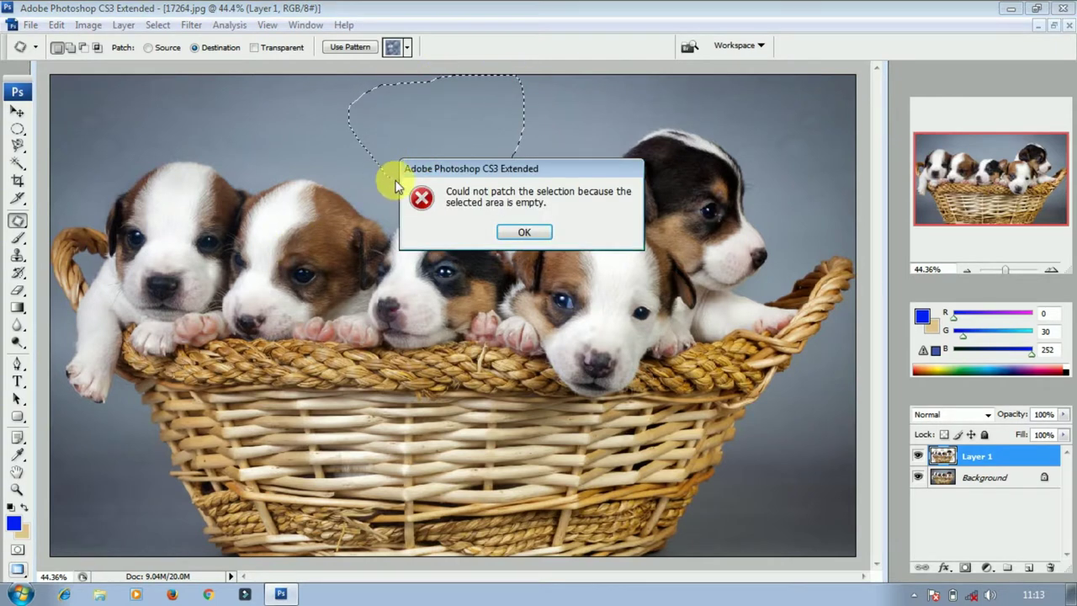
left_click(515, 233)
left_click_drag(493, 151, 428, 216)
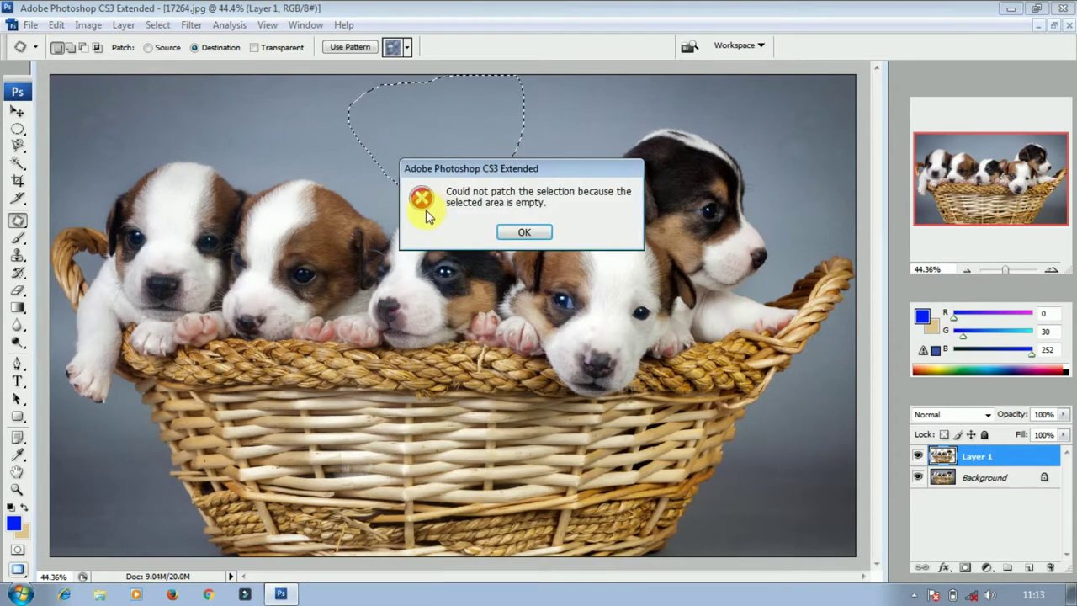
left_click(519, 234)
left_click(502, 248)
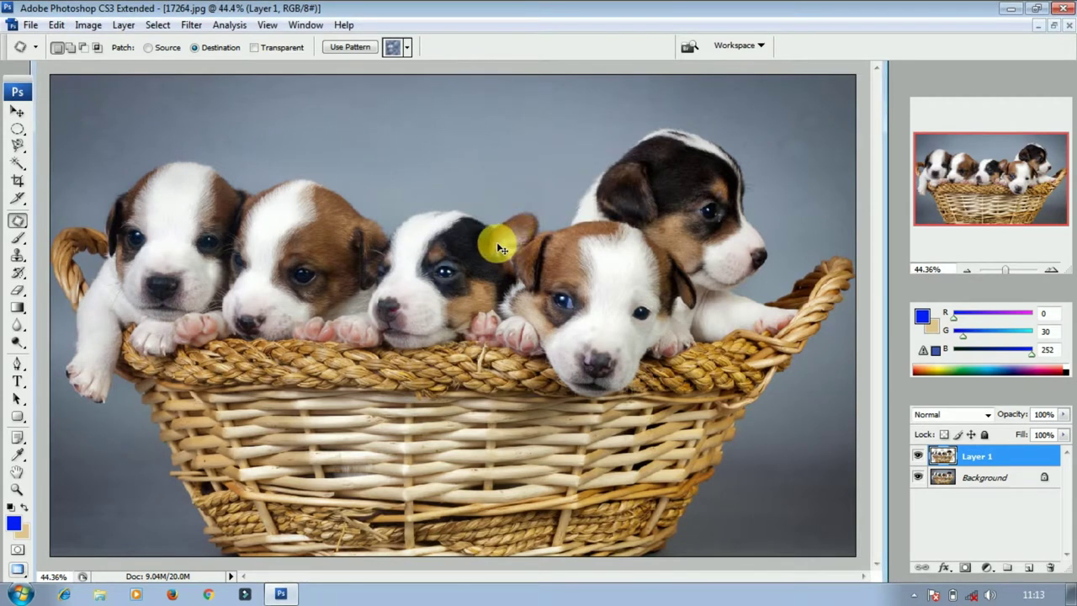
left_click(495, 244)
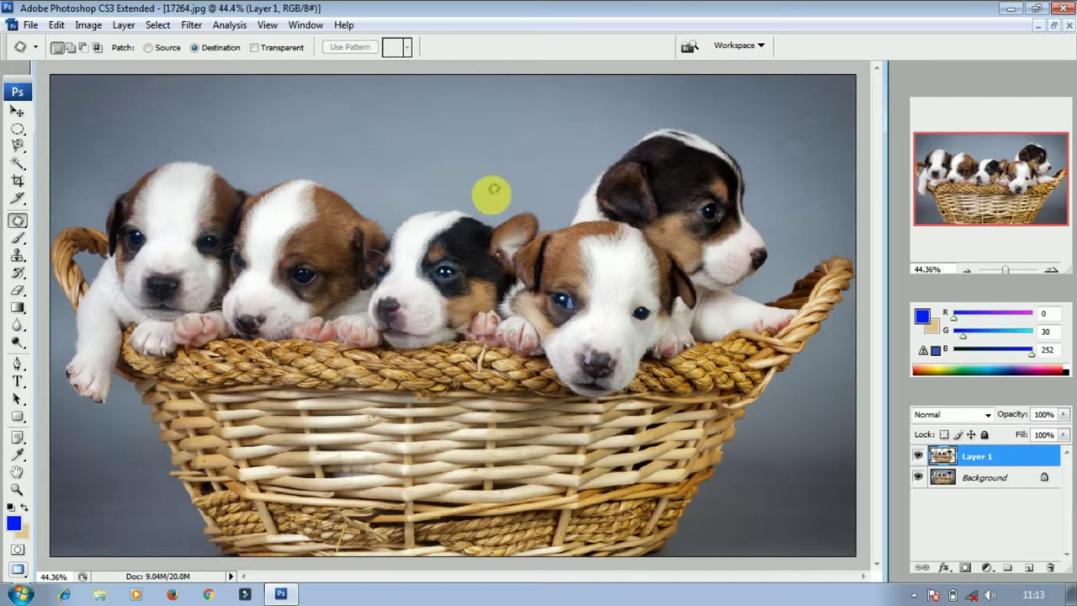
Step: Undo back to the uncropped full-size image and retry outlining background, dismissing the error
key("ctrl+z")
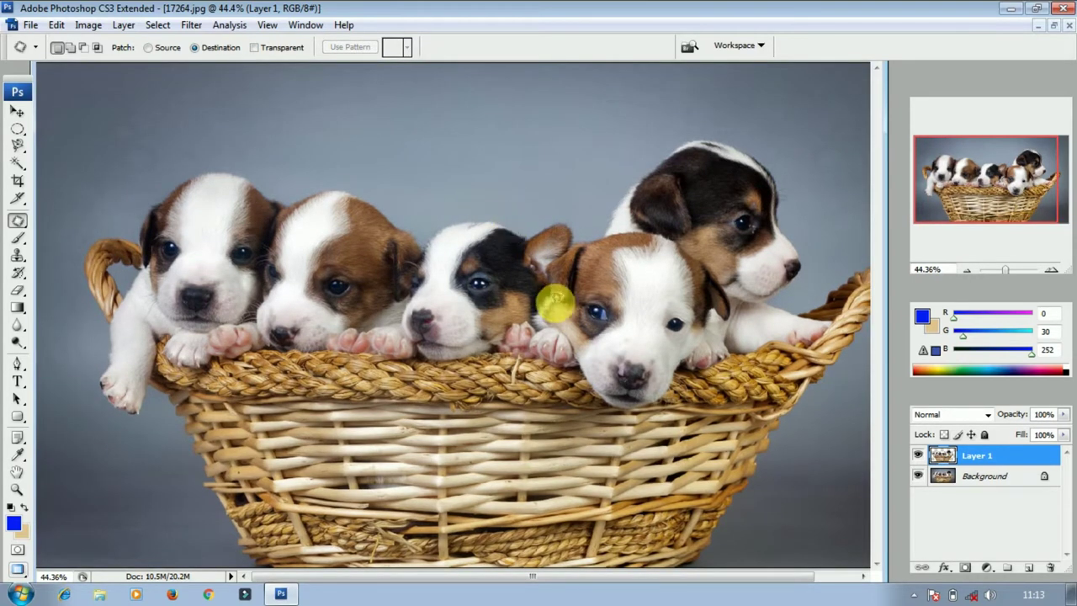
mouse_move(474, 216)
left_mouse_down()
mouse_move(375, 120)
mouse_move(561, 118)
mouse_move(474, 214)
mouse_move(449, 173)
left_mouse_up()
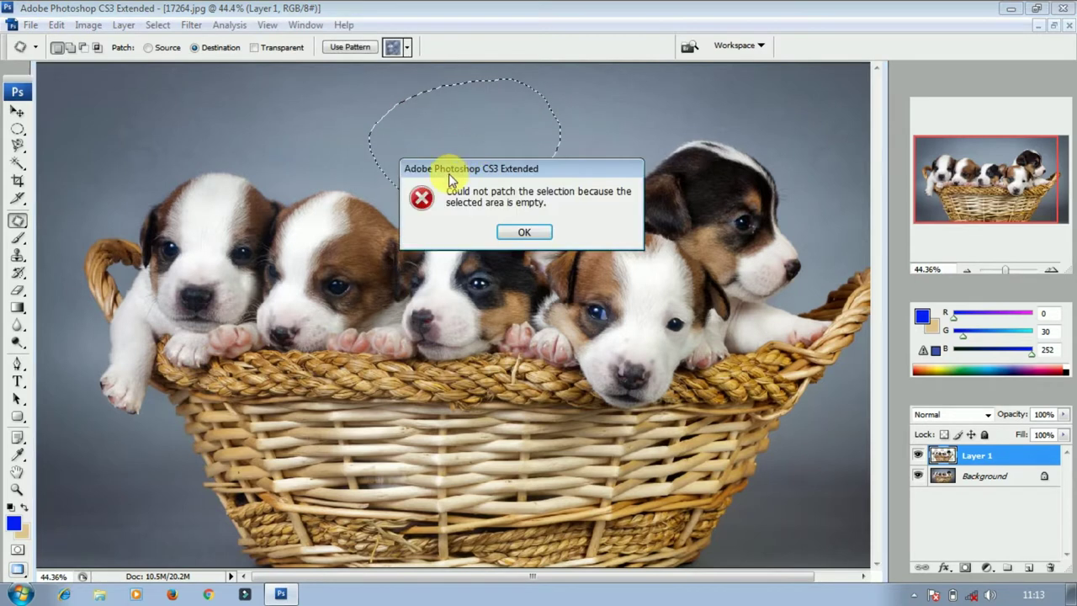
left_click(523, 234)
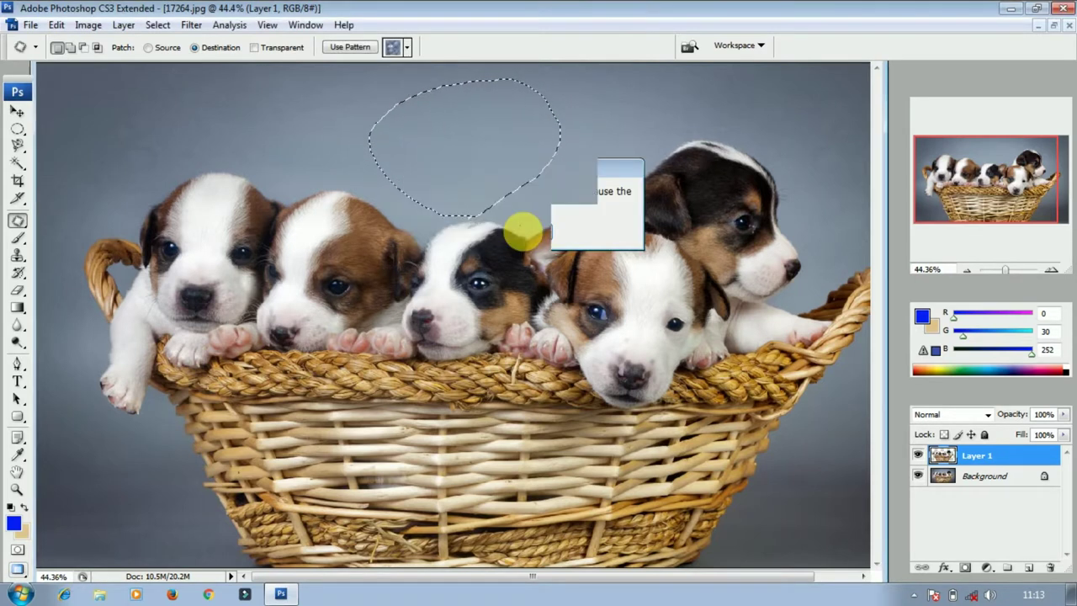
left_click(522, 235)
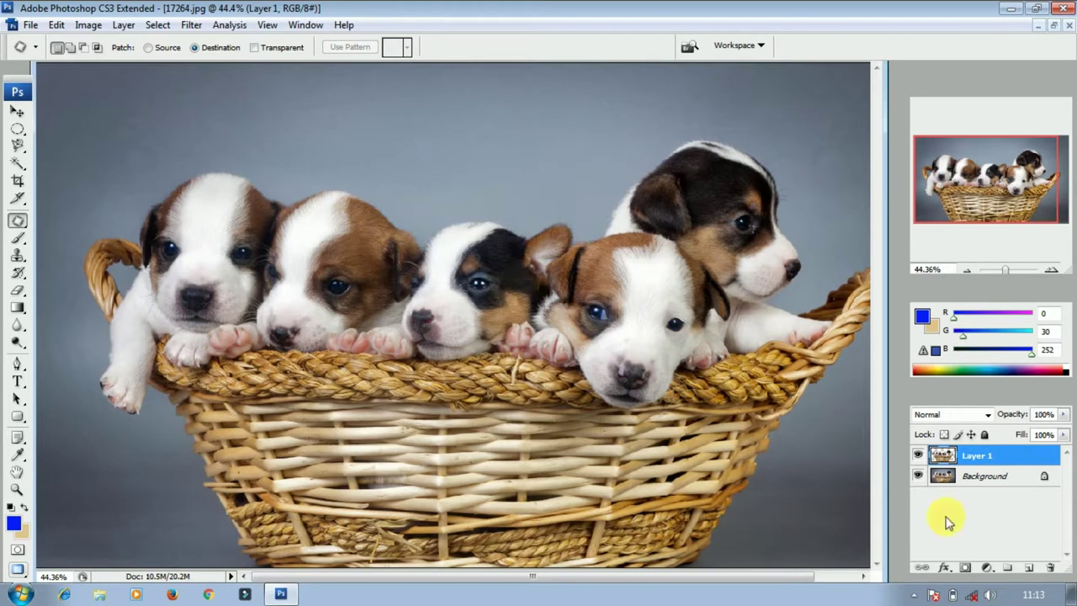
left_click(977, 480)
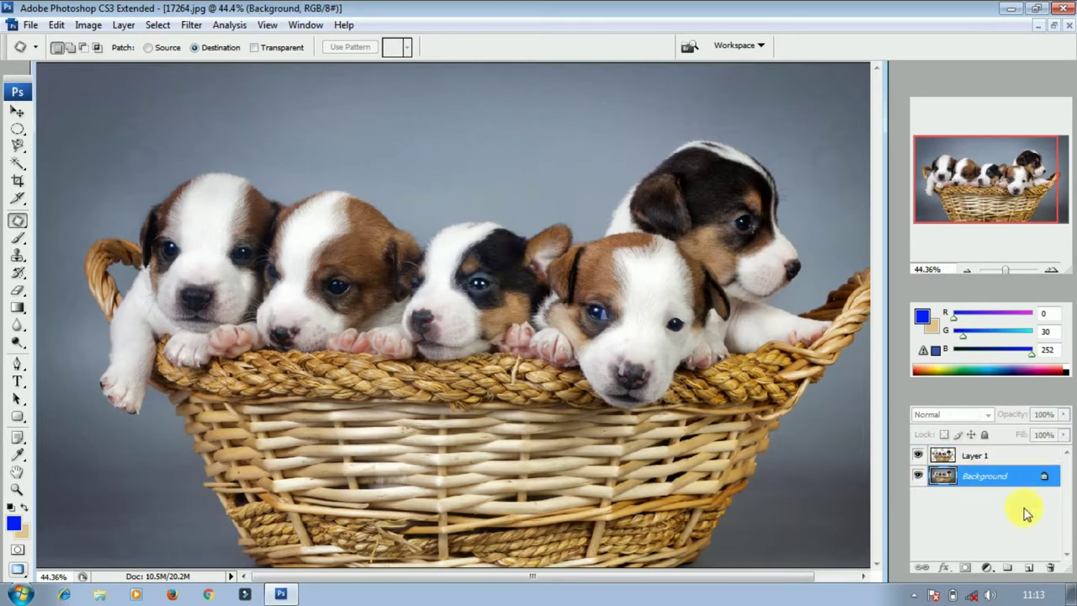
left_click(920, 455)
mouse_move(498, 204)
left_mouse_down()
mouse_move(448, 188)
mouse_move(391, 127)
mouse_move(449, 89)
mouse_move(618, 78)
mouse_move(648, 130)
mouse_move(581, 182)
mouse_move(498, 204)
left_mouse_up()
left_click_drag(512, 149, 349, 260)
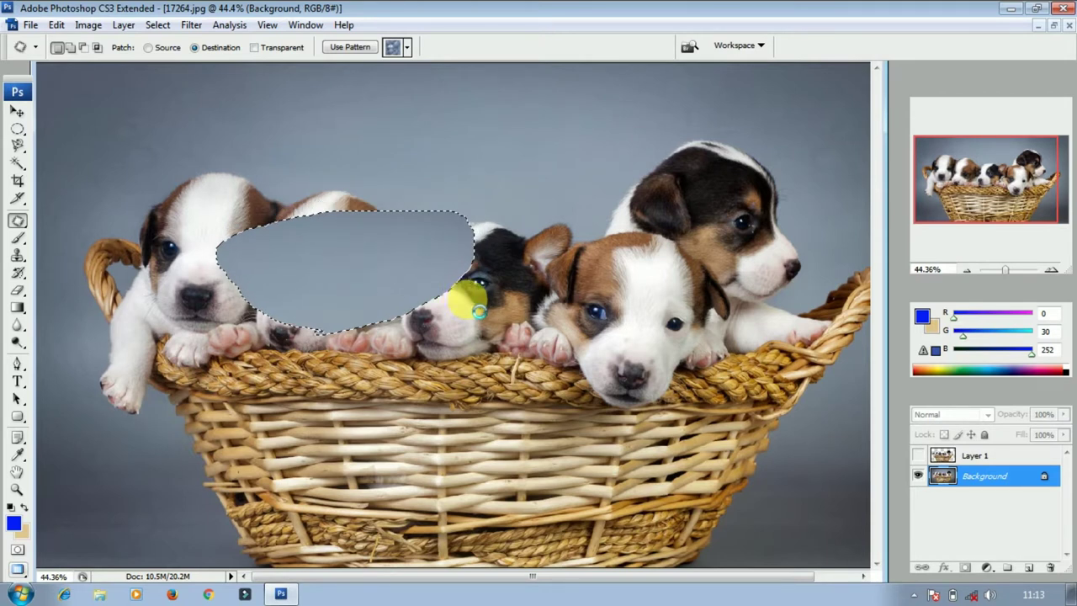
key("ctrl+z")
left_click_drag(505, 137, 346, 271)
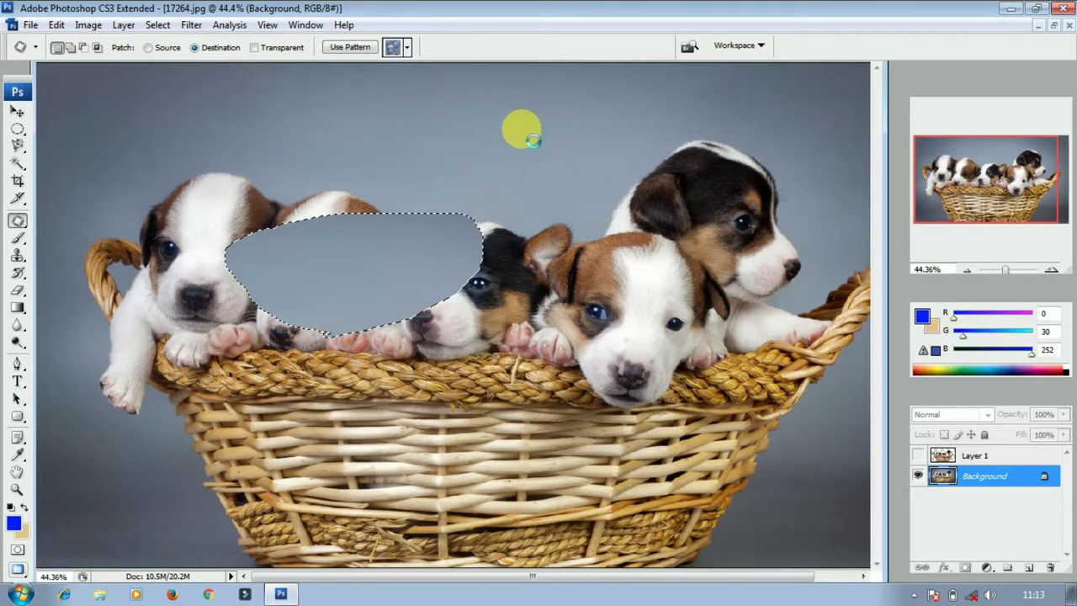
key("ctrl+z")
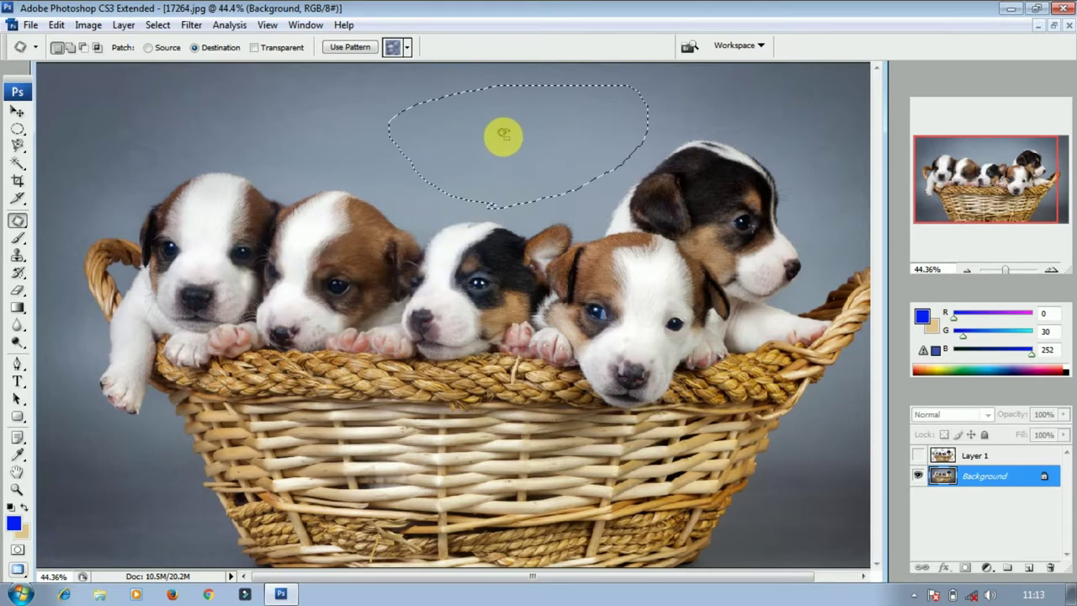
key("ctrl+d")
mouse_move(376, 328)
left_mouse_down()
mouse_move(219, 304)
mouse_move(262, 224)
mouse_move(342, 160)
mouse_move(430, 269)
mouse_move(370, 327)
left_mouse_up()
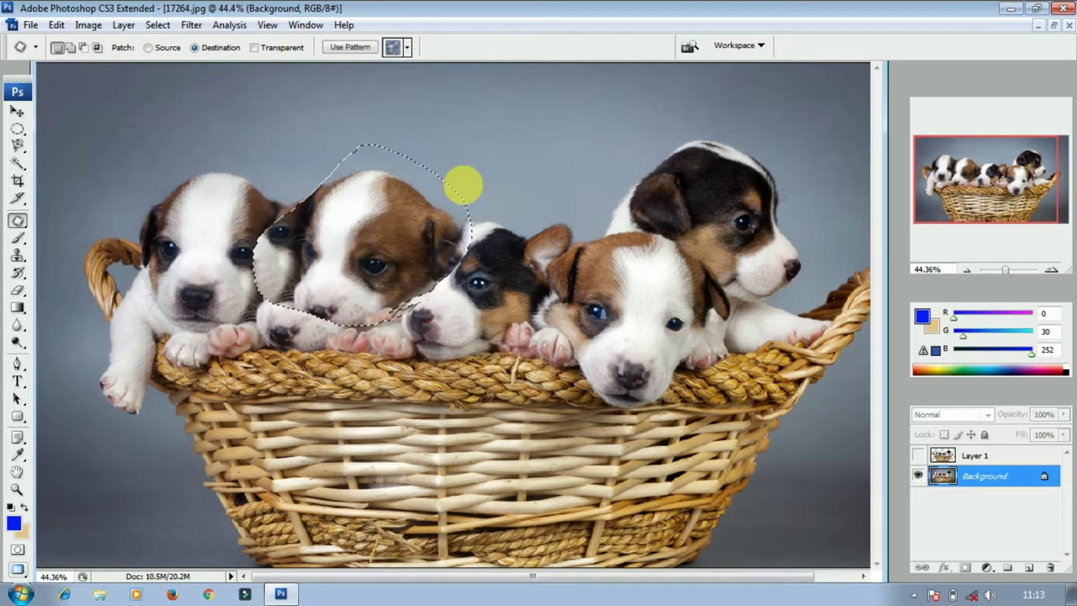
left_click_drag(362, 238, 529, 115)
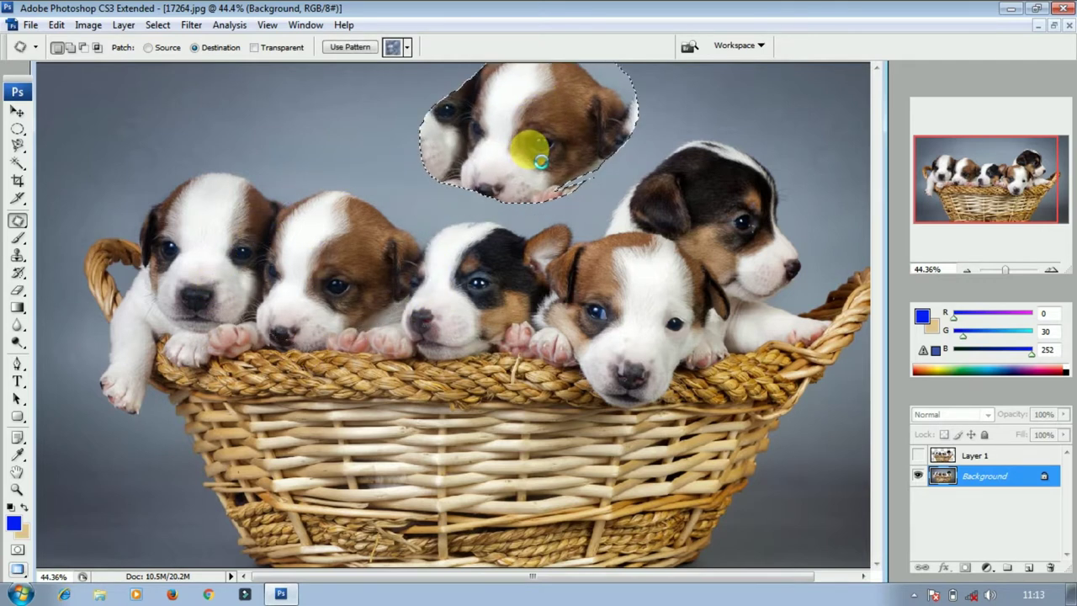
left_click_drag(530, 148, 397, 163)
key("ctrl+z")
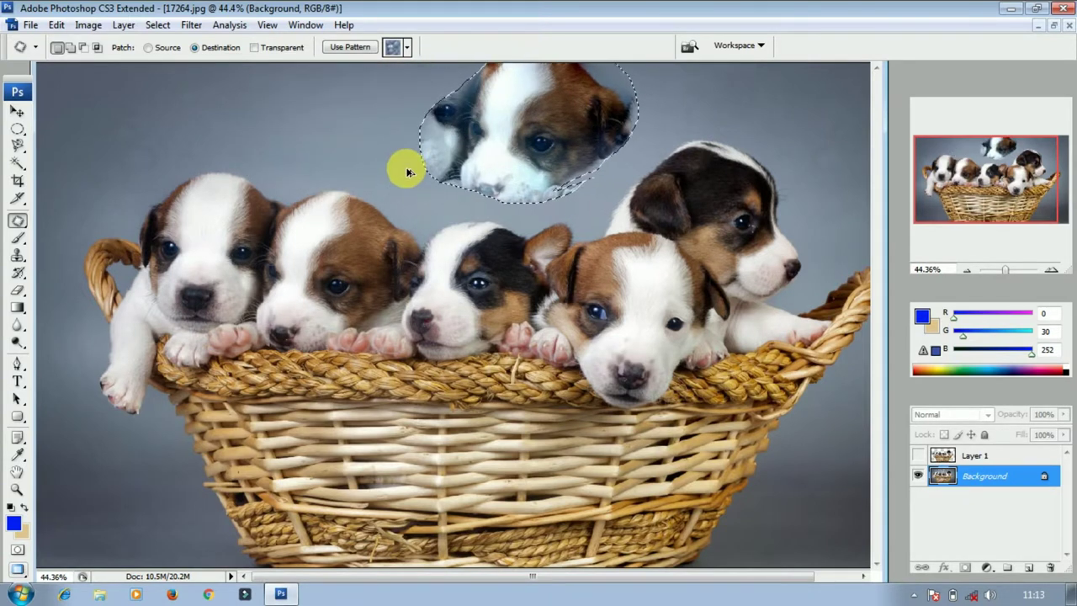
key("ctrl+alt+z")
mouse_move(370, 349)
left_mouse_down()
mouse_move(276, 340)
mouse_move(257, 294)
mouse_move(288, 219)
mouse_move(341, 188)
mouse_move(402, 230)
mouse_move(413, 263)
mouse_move(324, 351)
left_mouse_up()
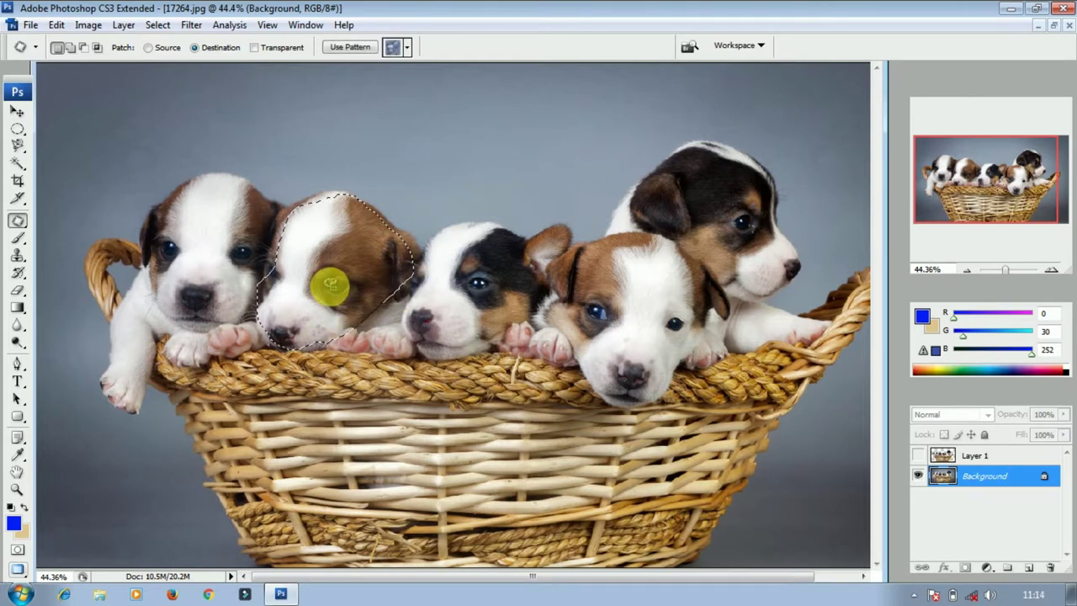
left_click_drag(330, 286, 534, 137)
left_click_drag(497, 130, 211, 126)
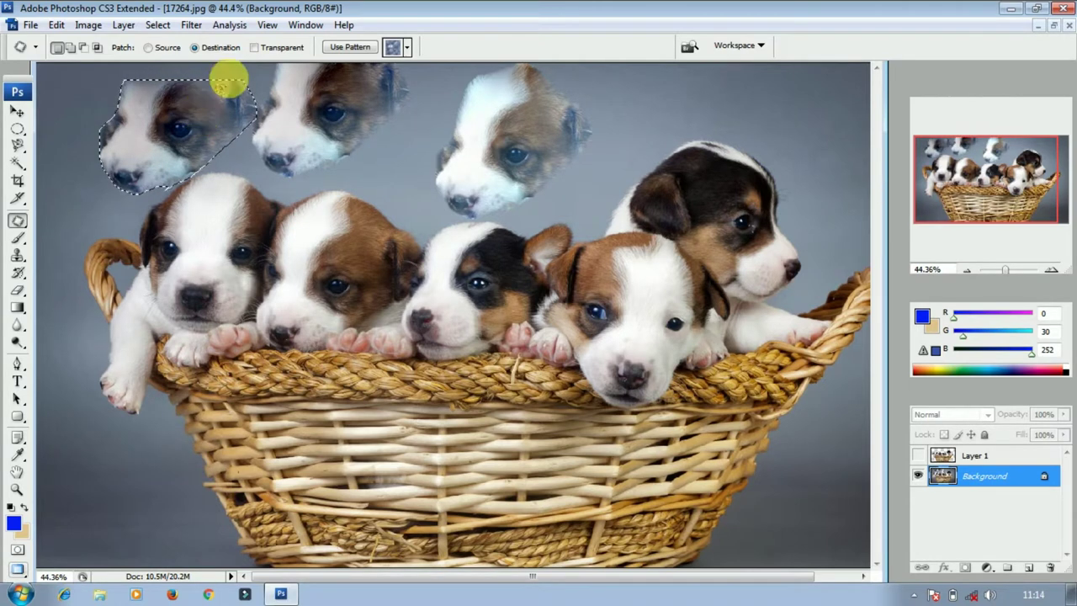
key("ctrl+alt+z")
key("ctrl+alt+z")
key("ctrl+alt+z")
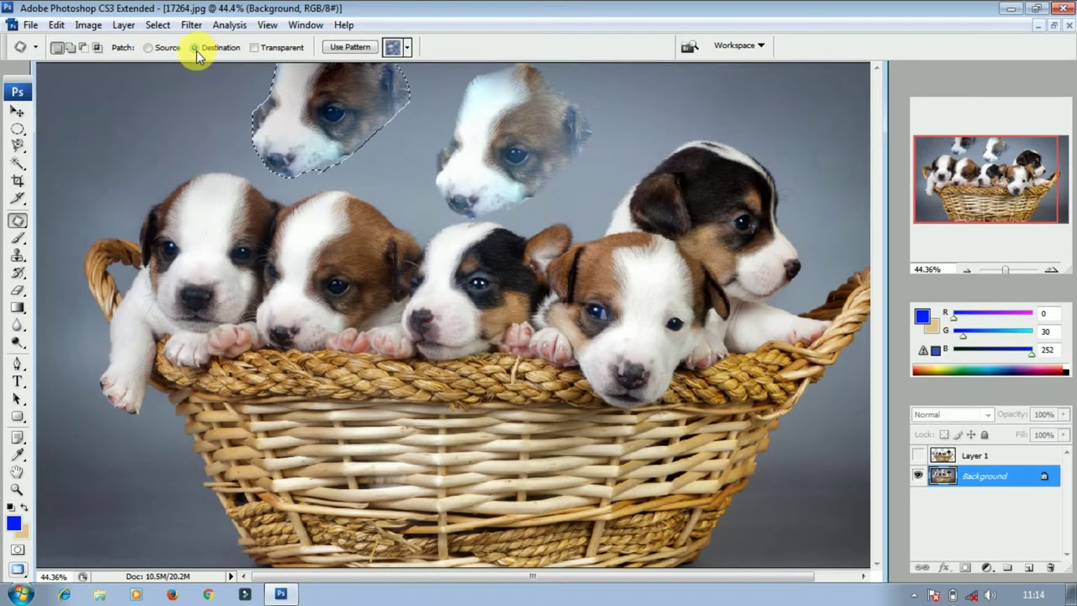
Step: With Patch set to Source, fill background above the basket with the middle puppies' faces, then deselect
key("ctrl+d")
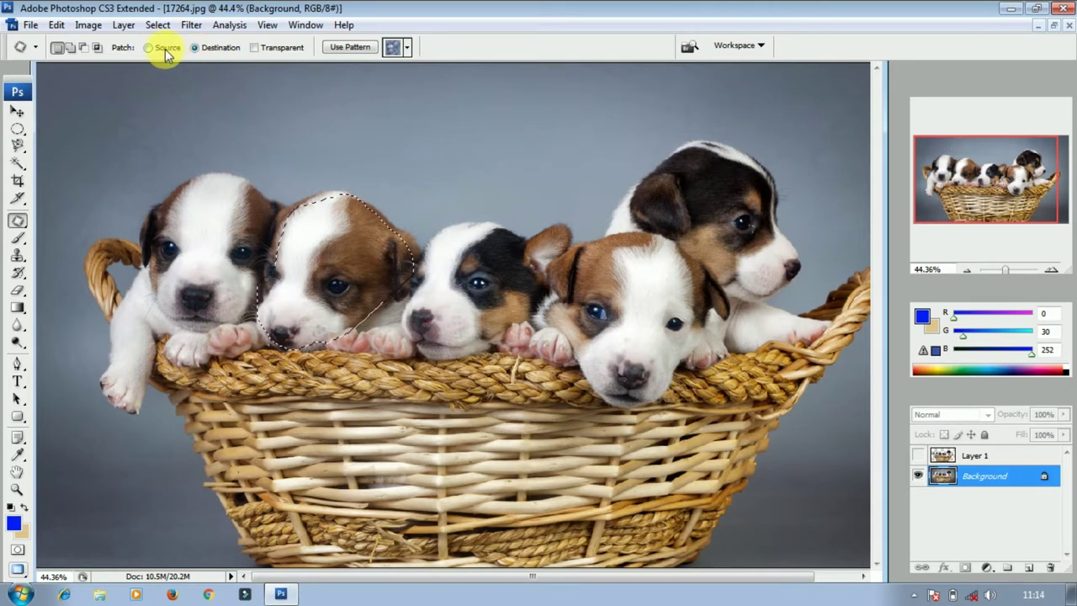
left_click(151, 49)
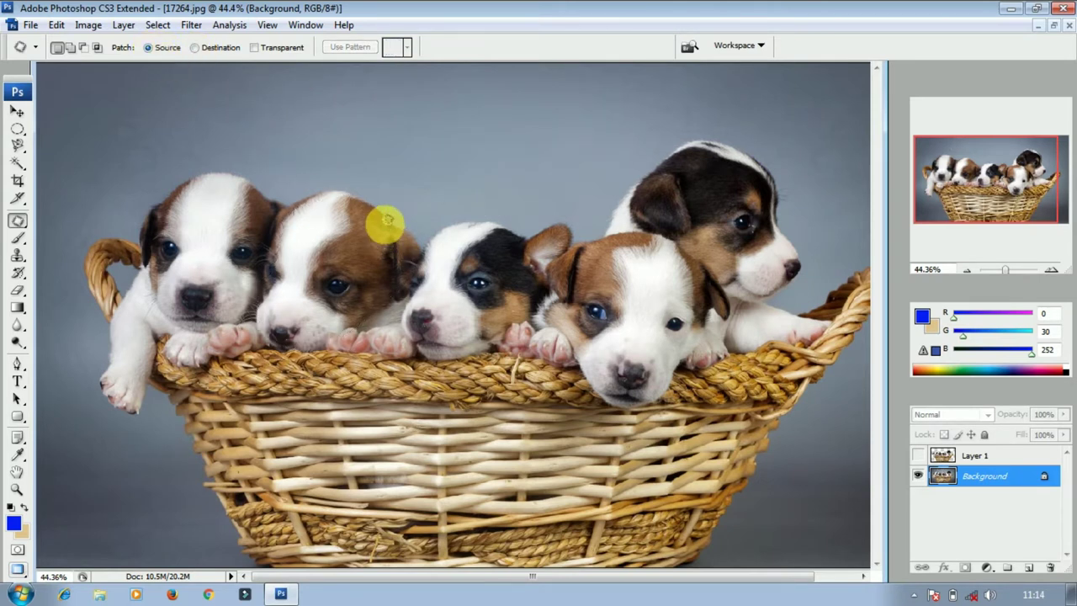
mouse_move(468, 206)
left_mouse_down()
mouse_move(372, 98)
mouse_move(662, 99)
mouse_move(528, 190)
mouse_move(471, 200)
left_mouse_up()
mouse_move(517, 150)
left_mouse_down()
mouse_move(361, 248)
mouse_move(350, 284)
left_mouse_up()
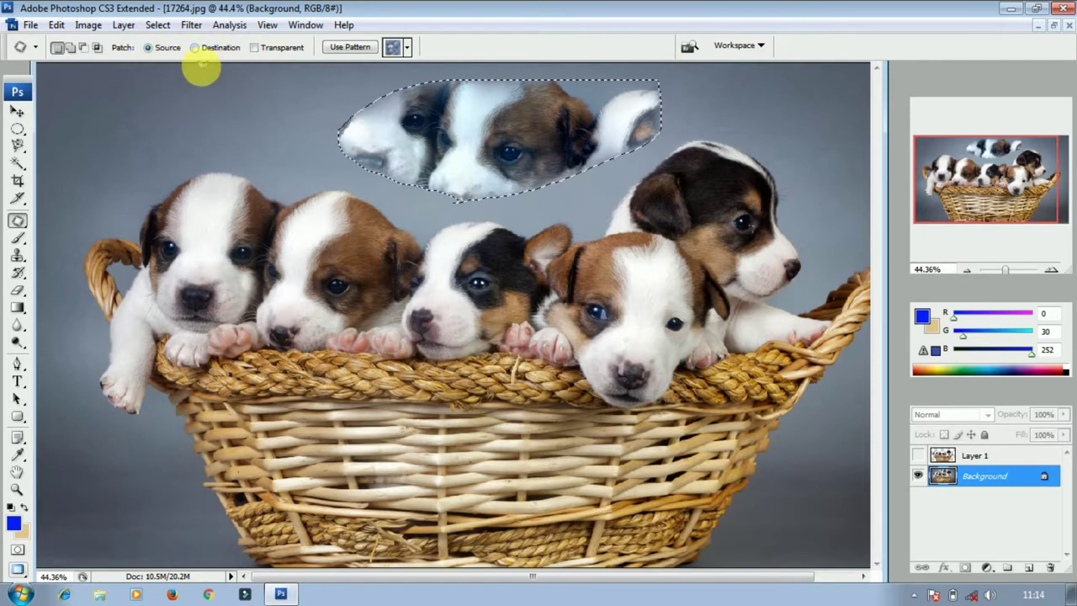
left_click(209, 69)
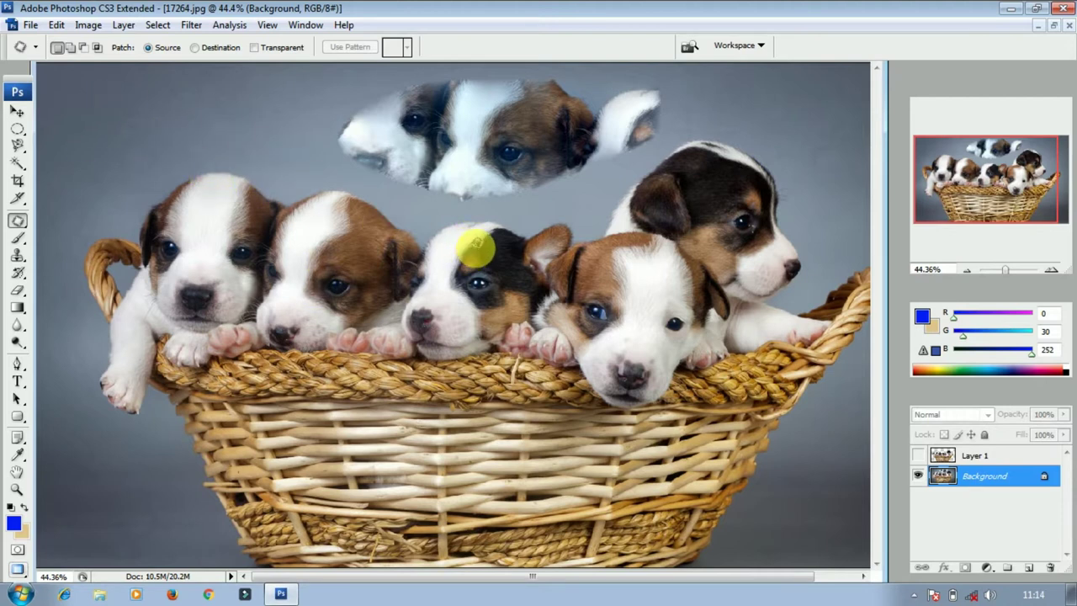
Step: Pick the Brush tool and paint a trial cyan stroke over the upper-left puppies
left_click(19, 241)
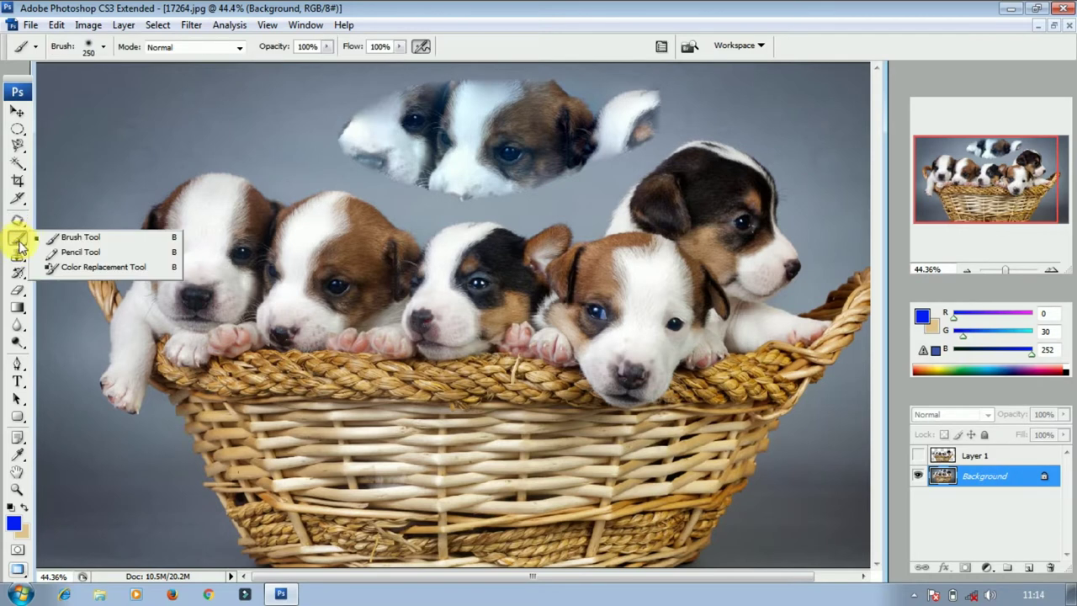
left_click(77, 240)
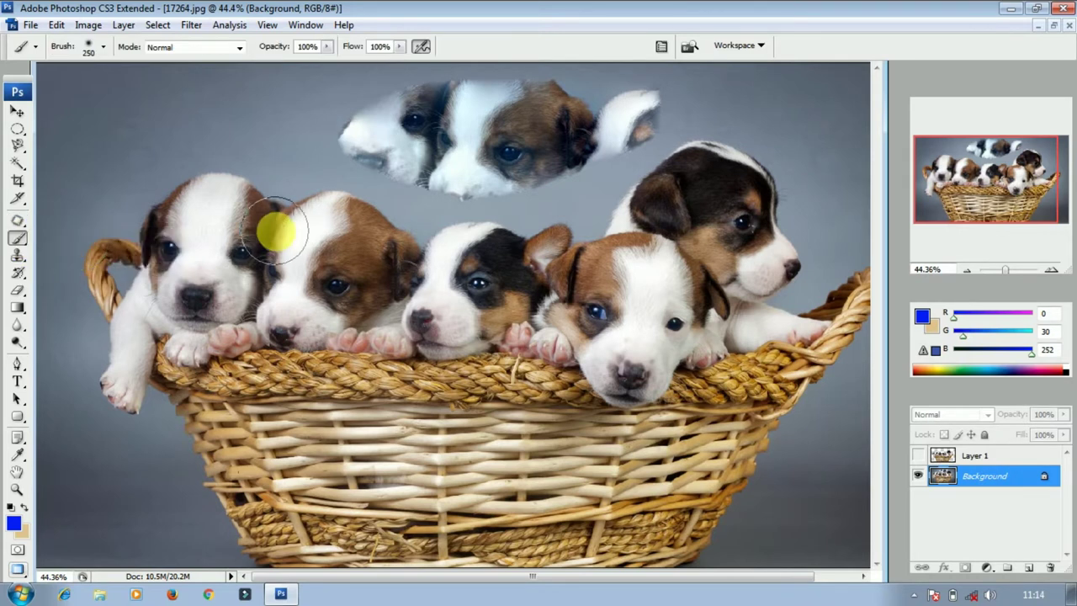
left_click(15, 522)
left_click(889, 211)
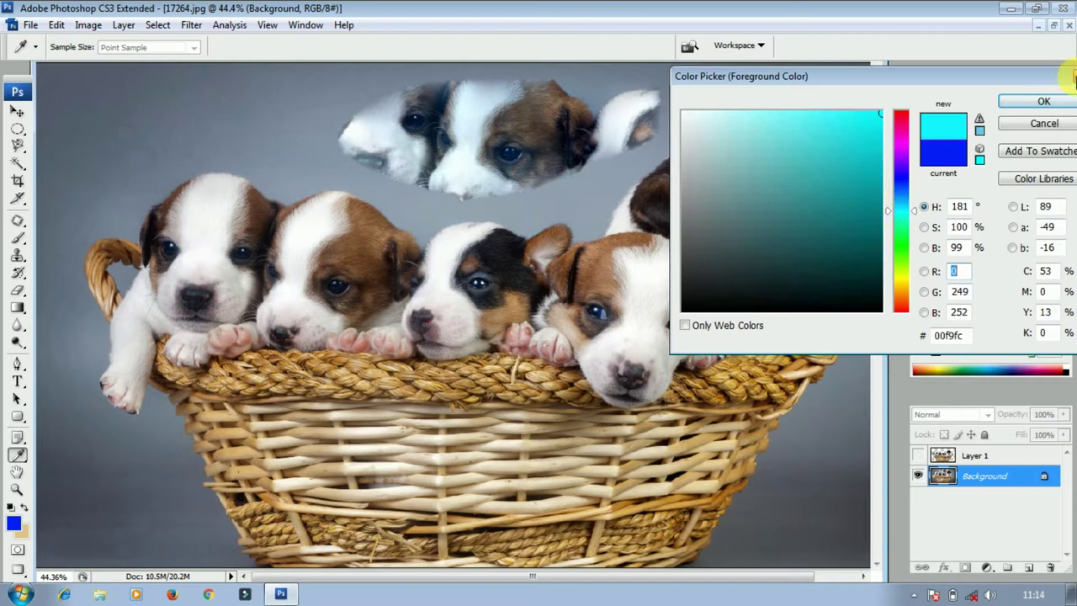
left_click(1044, 101)
mouse_move(303, 143)
left_mouse_down()
mouse_move(248, 149)
mouse_move(180, 211)
mouse_move(286, 269)
left_mouse_up()
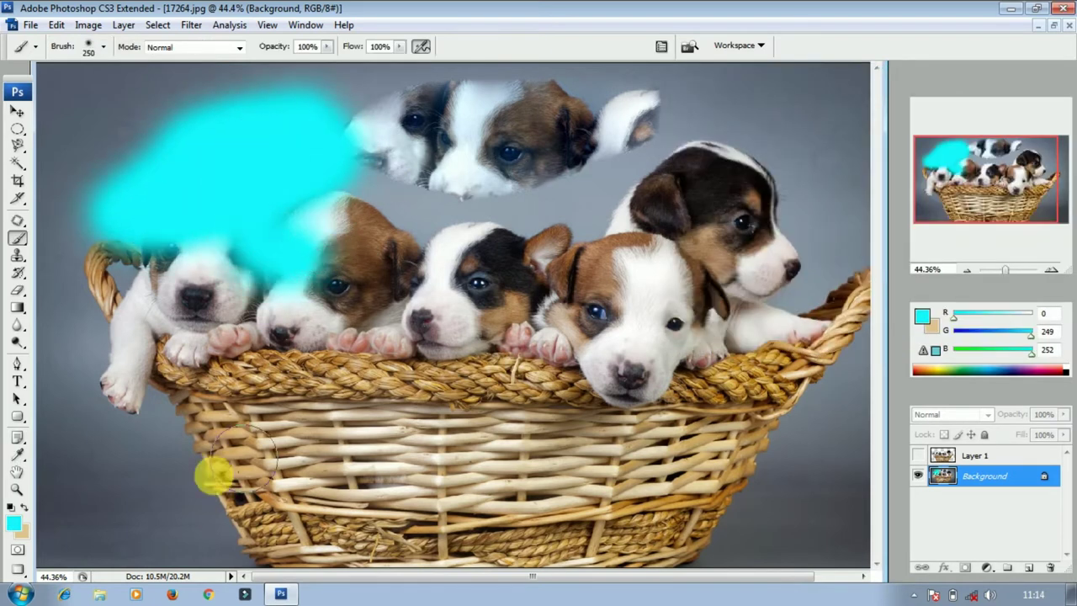
Step: Paint a trial near-white stroke over the middle puppies and basket
left_click(12, 523)
left_click(609, 284)
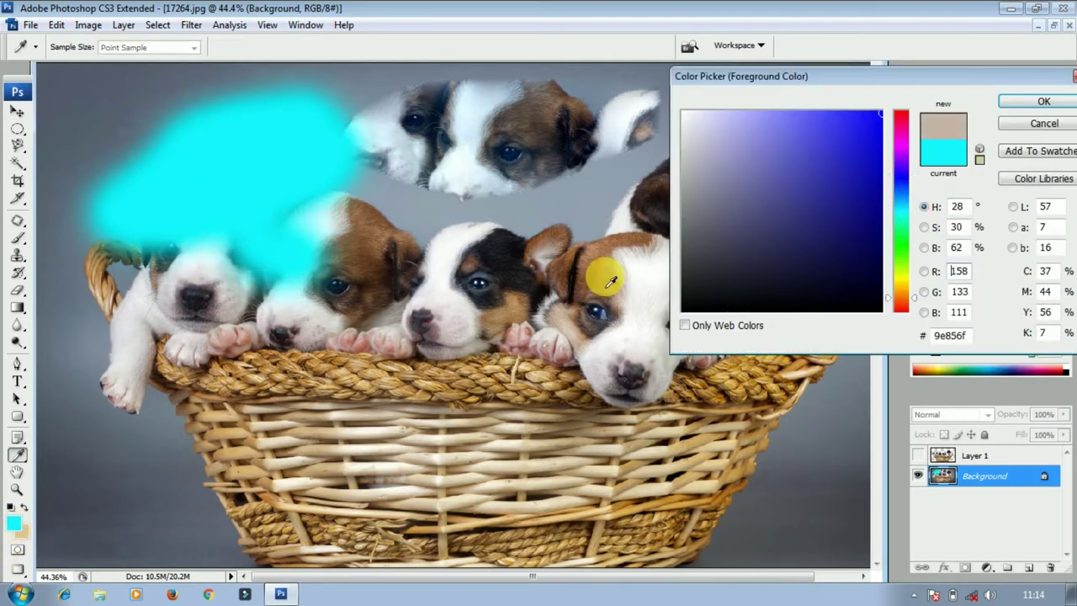
left_click_drag(610, 285, 936, 151)
left_click(1071, 106)
mouse_move(555, 278)
left_mouse_down()
mouse_move(493, 337)
mouse_move(378, 356)
mouse_move(454, 353)
left_mouse_up()
Step: Set the foreground to red (R 234, G 10, B 10), test a stroke, then undo all trial strokes
left_click(20, 528)
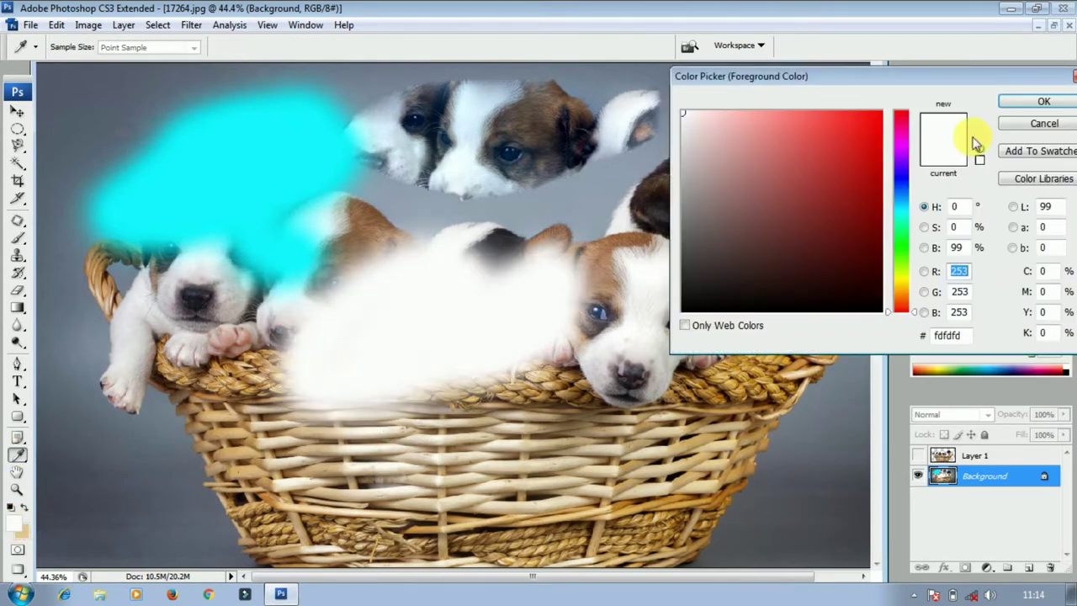
left_click(880, 123)
left_click(1058, 101)
mouse_move(720, 141)
left_mouse_down()
mouse_move(706, 173)
mouse_move(716, 211)
mouse_move(745, 228)
left_mouse_up()
key("ctrl+alt+z")
key("ctrl+alt+z")
key("ctrl+alt+z")
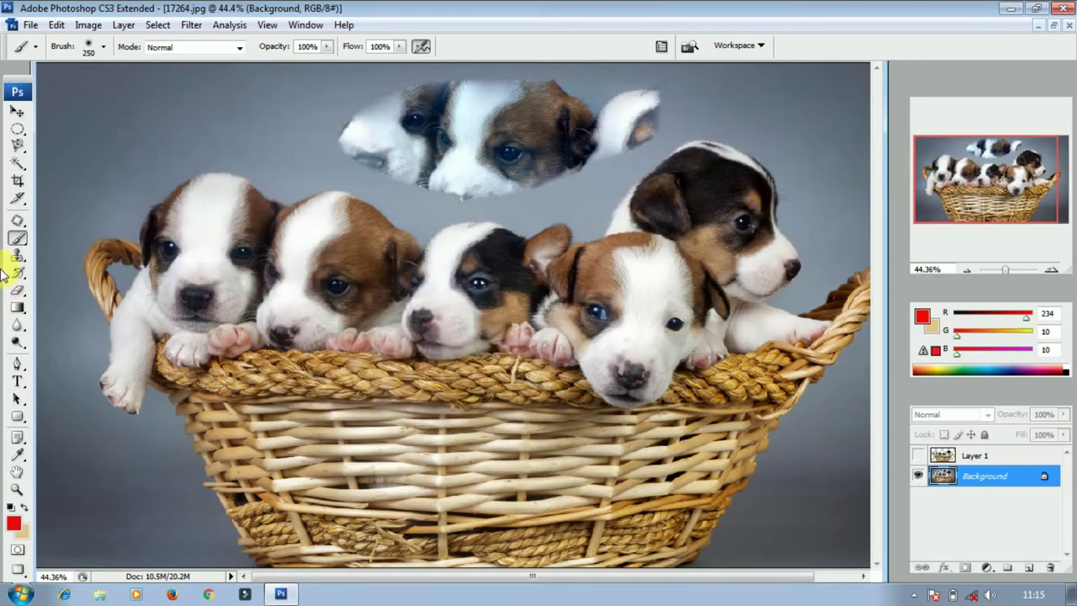
Step: Try a red Pencil line from the basket and undo it
right_click(17, 238)
mouse_move(84, 277)
left_mouse_down()
mouse_move(59, 180)
mouse_move(207, 168)
mouse_move(258, 118)
mouse_move(311, 107)
mouse_move(308, 75)
mouse_move(326, 165)
mouse_move(282, 136)
mouse_move(283, 146)
mouse_move(308, 217)
left_mouse_up()
key("ctrl+z")
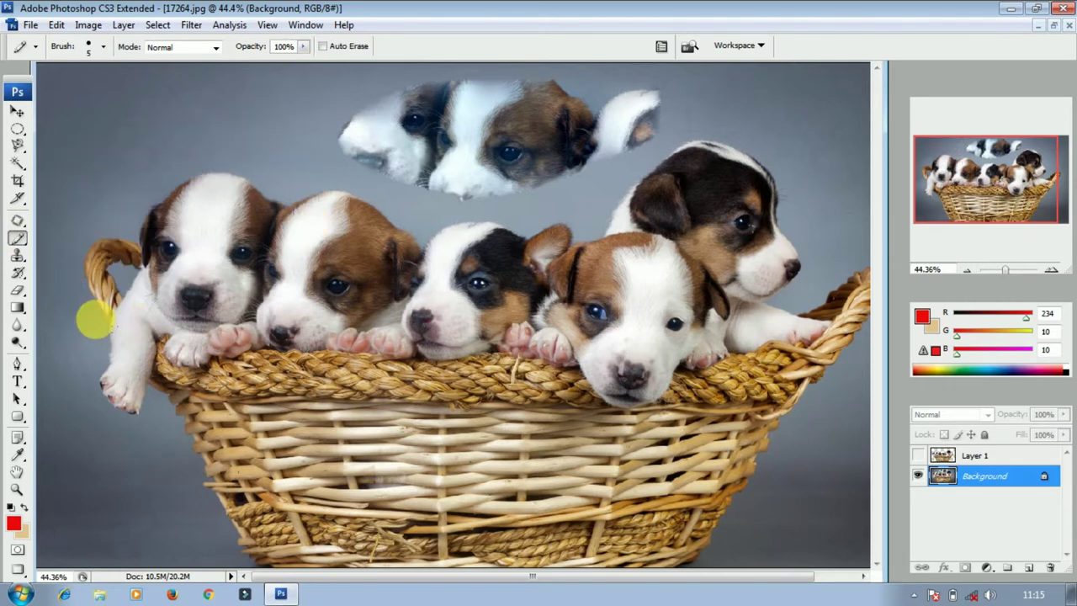
Step: Switch to the Color Replacement tool and reduce its brush diameter from 300 to 96 px
left_click(18, 238)
left_click(48, 268)
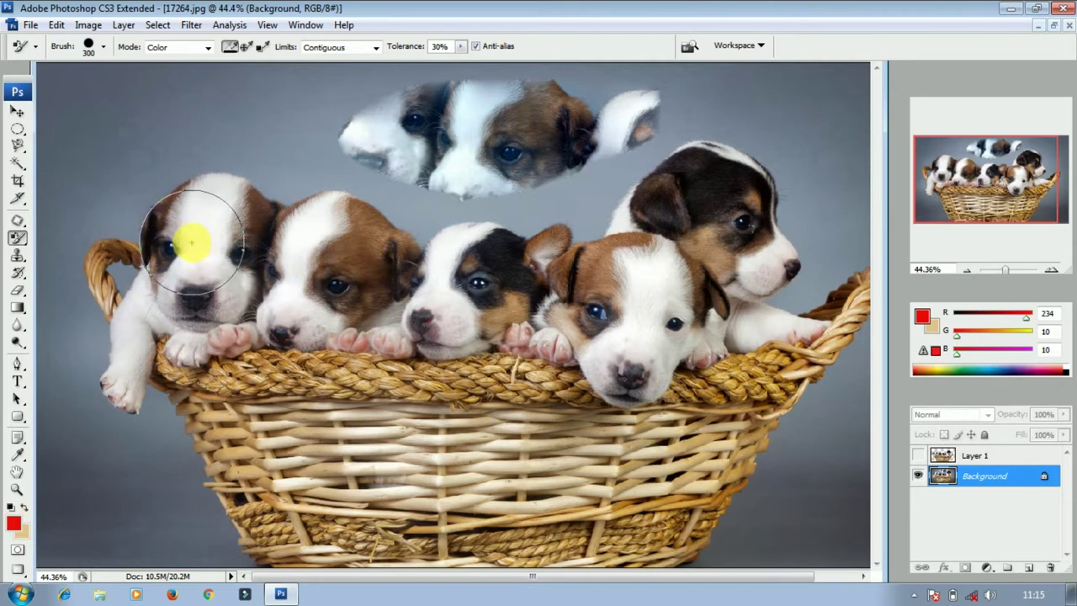
left_click(104, 49)
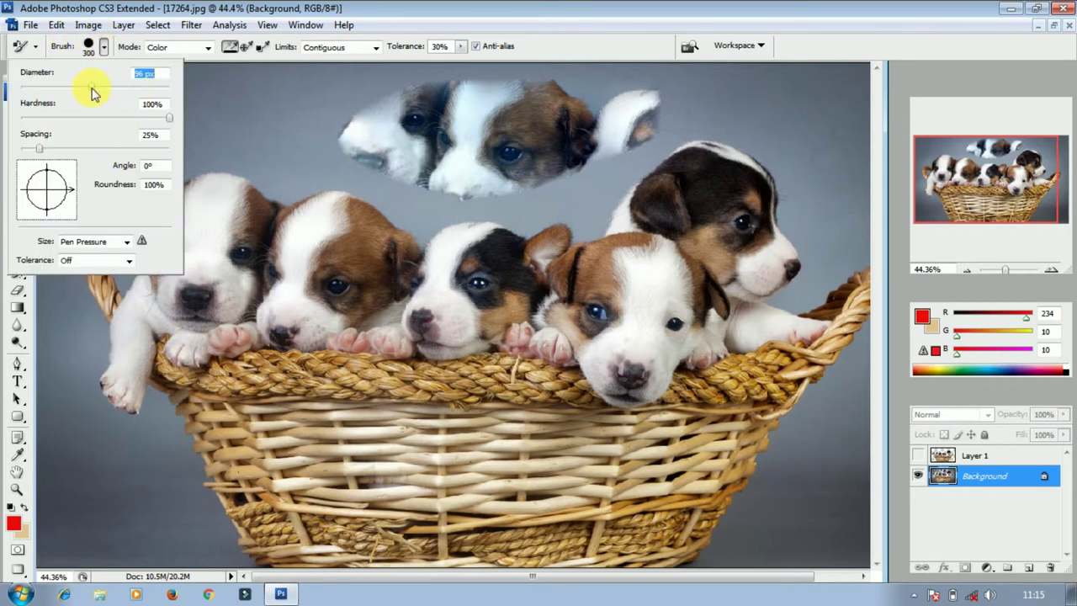
left_click(206, 95)
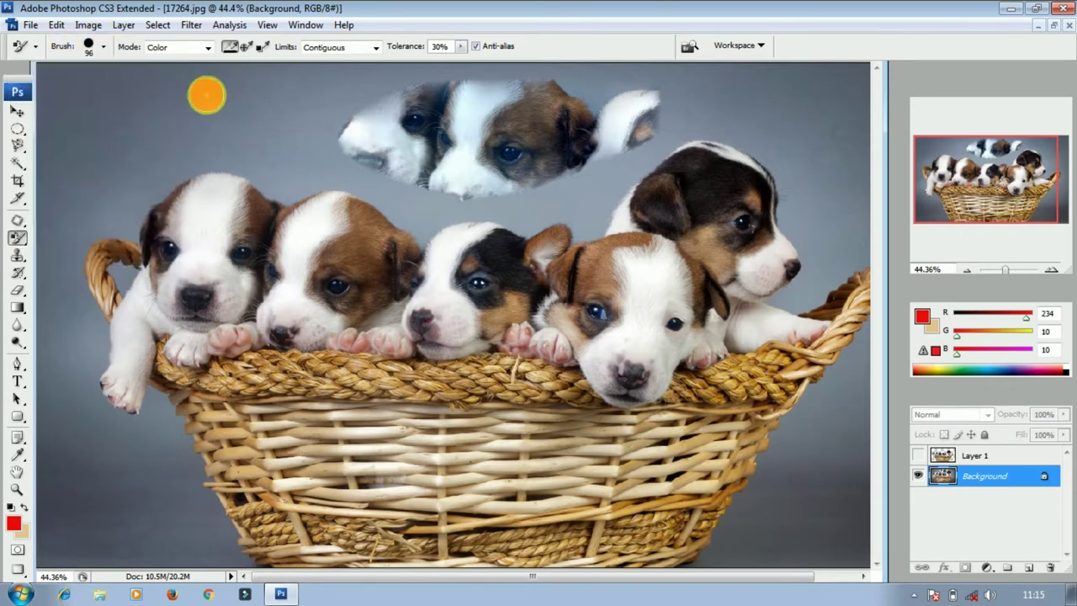
left_click(105, 49)
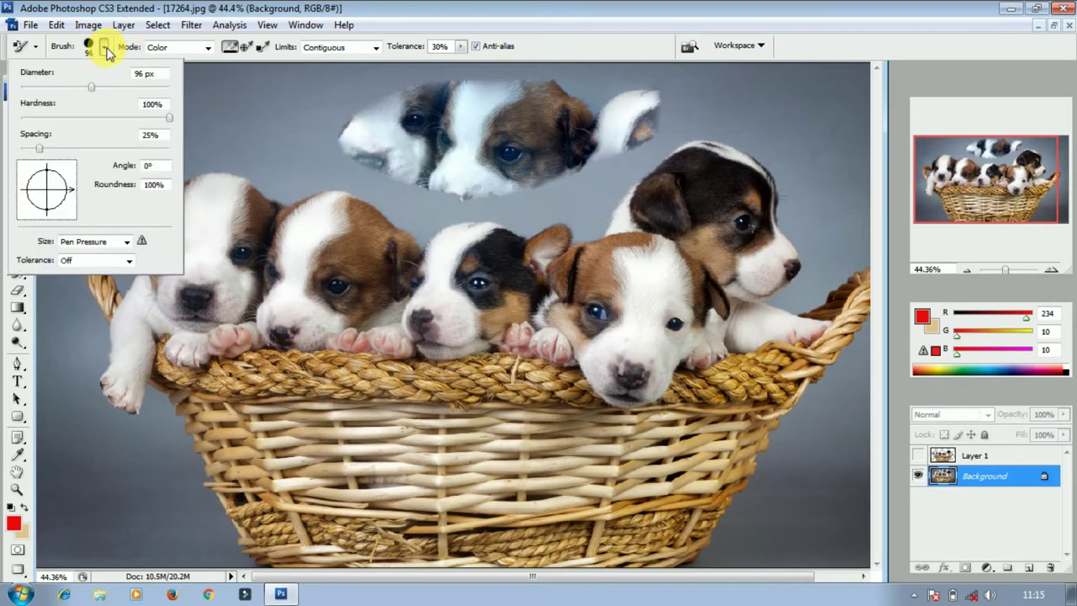
left_click(47, 52)
left_click(38, 49)
left_click(37, 49)
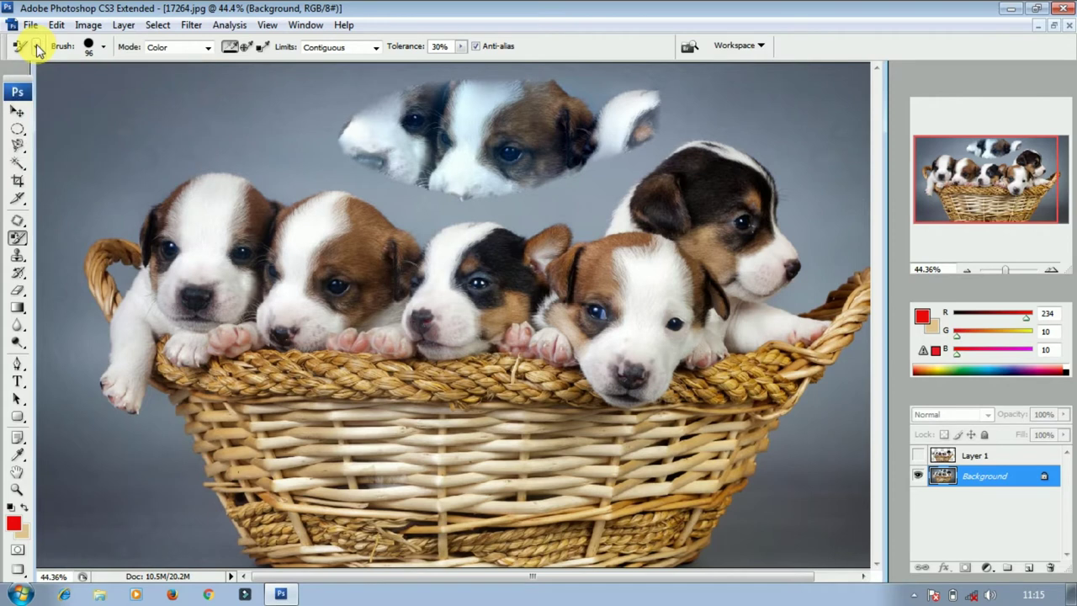
Step: Reopen the Color Replacement brush settings and confirm the new brush size
left_click(89, 49)
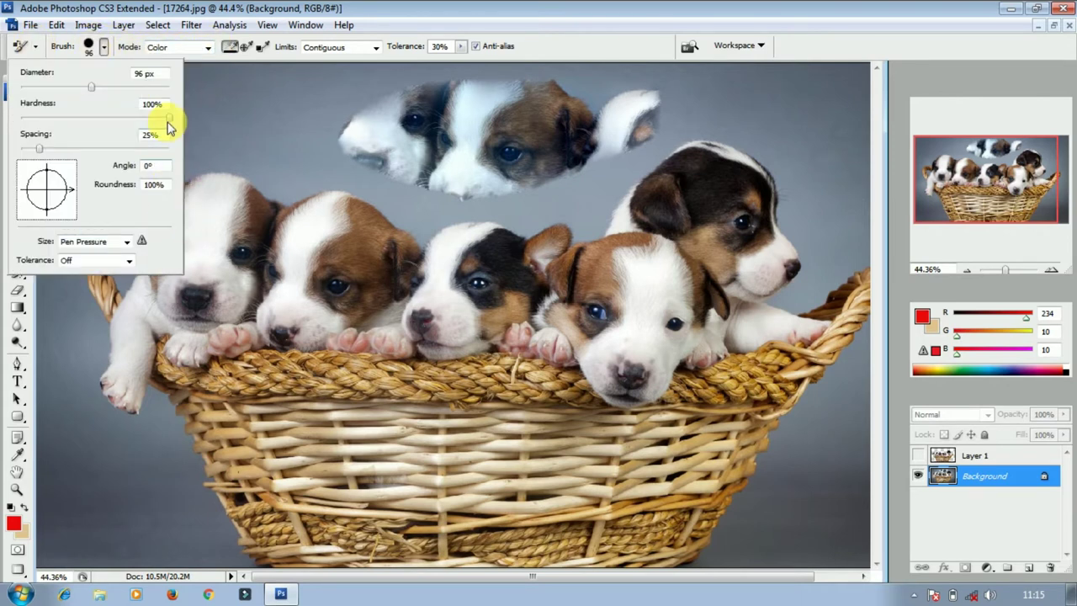
double_click(89, 48)
left_click(87, 48)
left_click(88, 48)
left_click(104, 48)
left_click(104, 48)
key("Return")
Step: Color-replace the ears, eyes, muzzle and paws of the left, middle and fourth puppies red
mouse_move(158, 244)
left_mouse_down()
mouse_move(199, 214)
mouse_move(137, 268)
mouse_move(186, 197)
mouse_move(178, 202)
mouse_move(254, 270)
mouse_move(246, 212)
mouse_move(318, 286)
mouse_move(336, 269)
mouse_move(346, 275)
mouse_move(334, 302)
mouse_move(368, 292)
mouse_move(364, 308)
mouse_move(383, 292)
mouse_move(342, 219)
mouse_move(350, 207)
mouse_move(362, 215)
mouse_move(400, 264)
mouse_move(375, 229)
mouse_move(407, 259)
mouse_move(406, 245)
mouse_move(372, 227)
mouse_move(327, 286)
left_mouse_up()
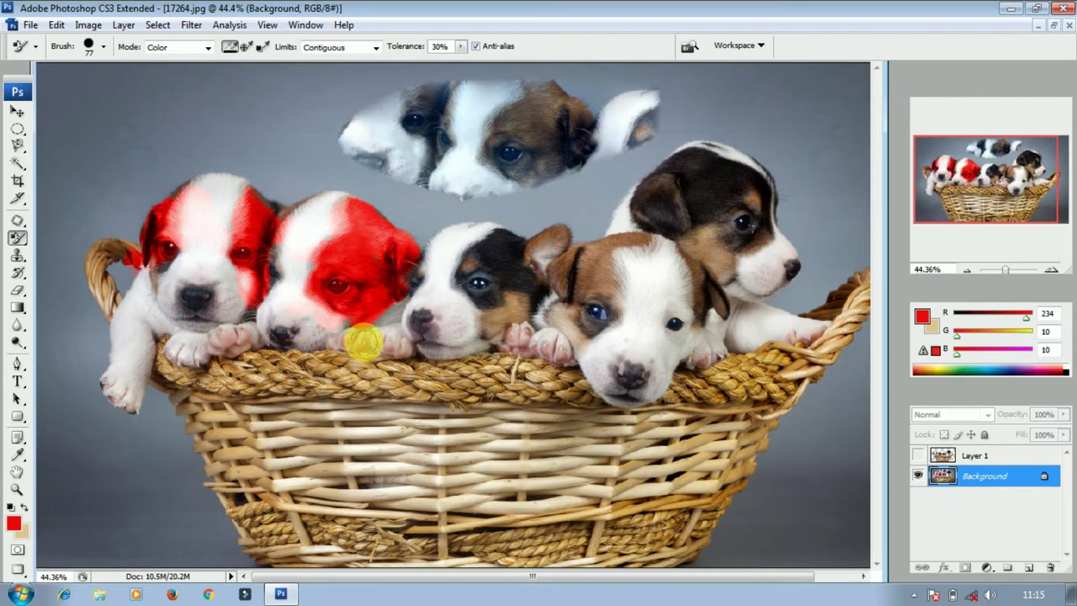
mouse_move(494, 314)
left_mouse_down()
mouse_move(461, 275)
mouse_move(473, 259)
mouse_move(507, 247)
mouse_move(526, 291)
mouse_move(504, 291)
mouse_move(484, 236)
mouse_move(537, 260)
mouse_move(558, 239)
mouse_move(525, 253)
left_mouse_up()
mouse_move(527, 336)
left_mouse_down()
mouse_move(514, 297)
mouse_move(462, 331)
mouse_move(492, 334)
mouse_move(420, 329)
mouse_move(458, 309)
mouse_move(419, 293)
mouse_move(439, 289)
mouse_move(464, 348)
left_mouse_up()
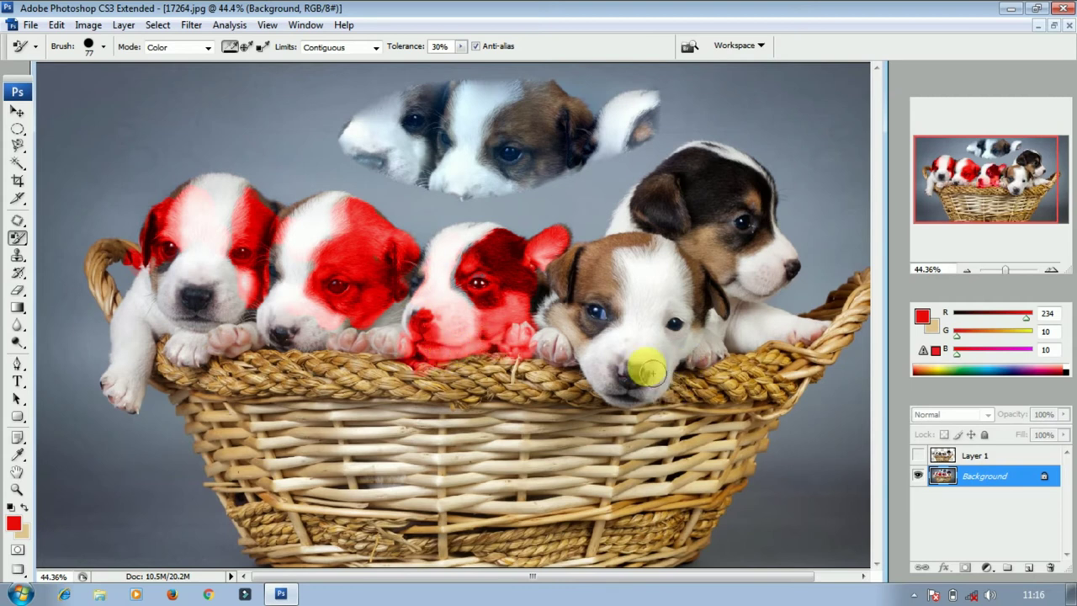
mouse_move(567, 312)
left_mouse_down()
mouse_move(598, 258)
mouse_move(555, 284)
mouse_move(627, 247)
mouse_move(532, 257)
mouse_move(667, 241)
mouse_move(660, 251)
mouse_move(707, 290)
left_mouse_up()
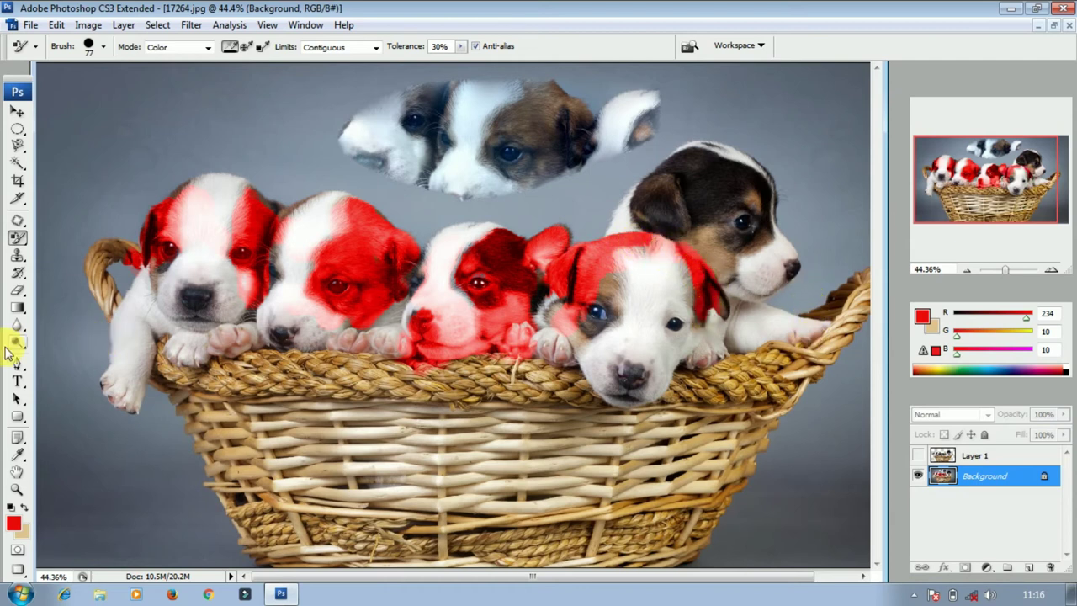
right_click(17, 240)
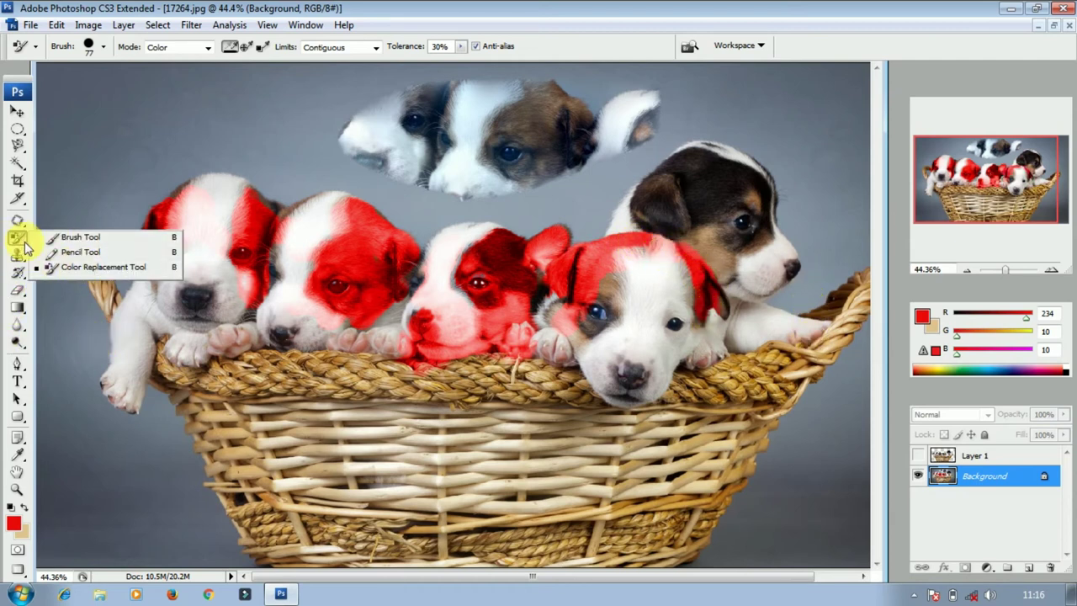
Step: Switch to the regular Brush Tool and paint red over the right puppy's head
left_click(21, 242)
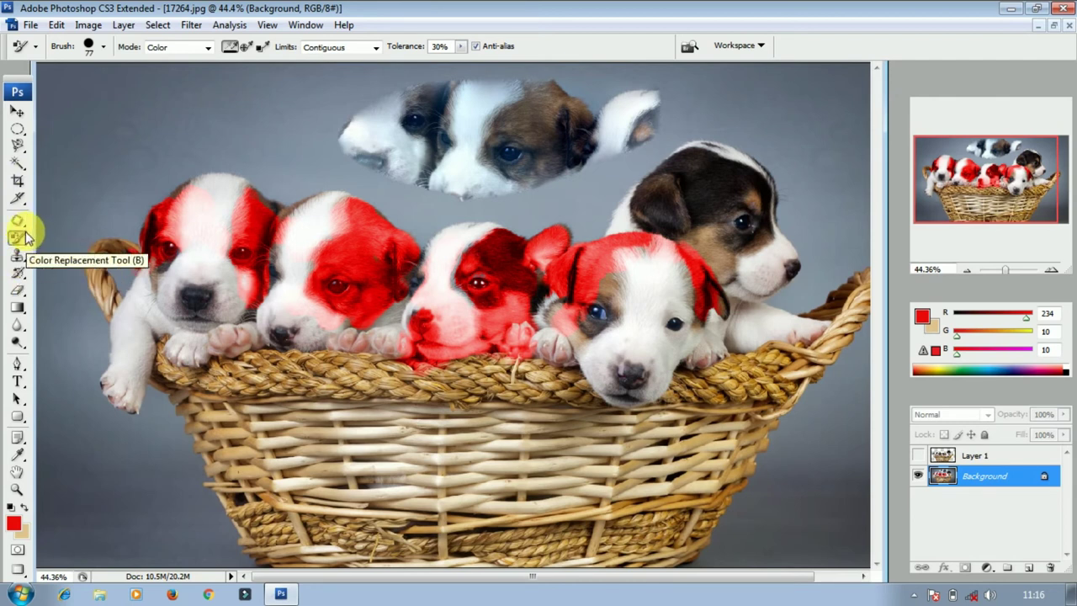
left_click_drag(18, 240, 59, 235)
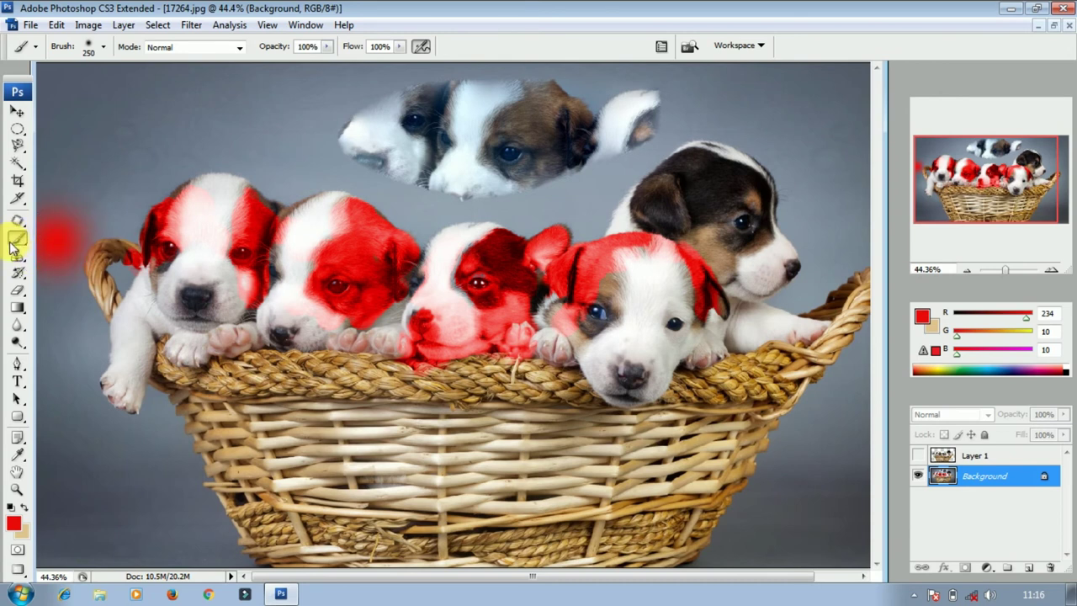
mouse_move(757, 240)
left_mouse_down()
mouse_move(679, 197)
mouse_move(678, 244)
mouse_move(712, 253)
left_mouse_up()
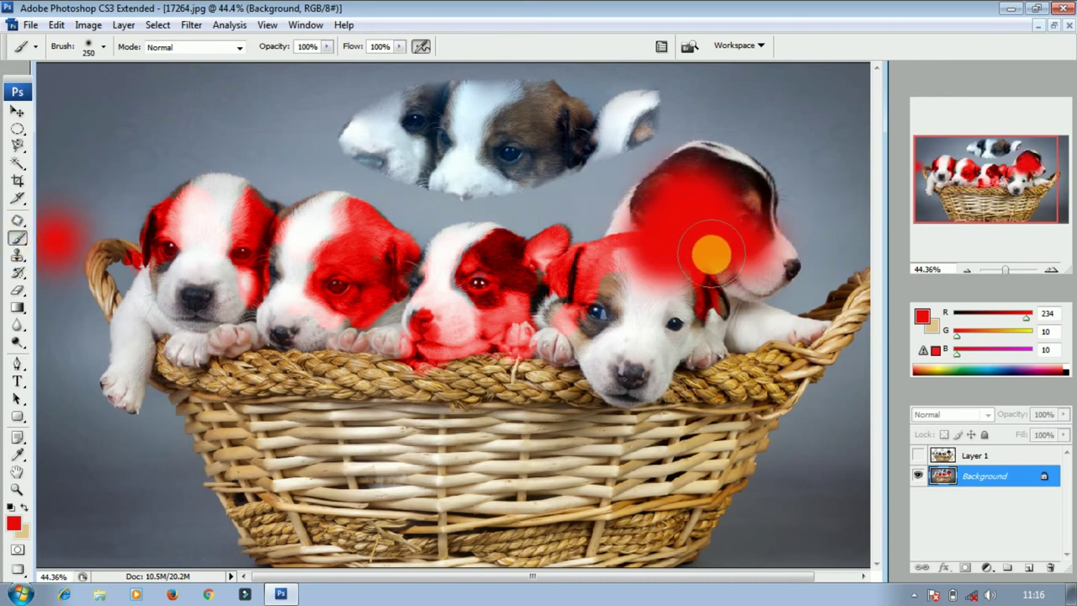
Step: Undo the right-puppy paint, then brush more red onto the middle and second puppies' faces
key("ctrl+z")
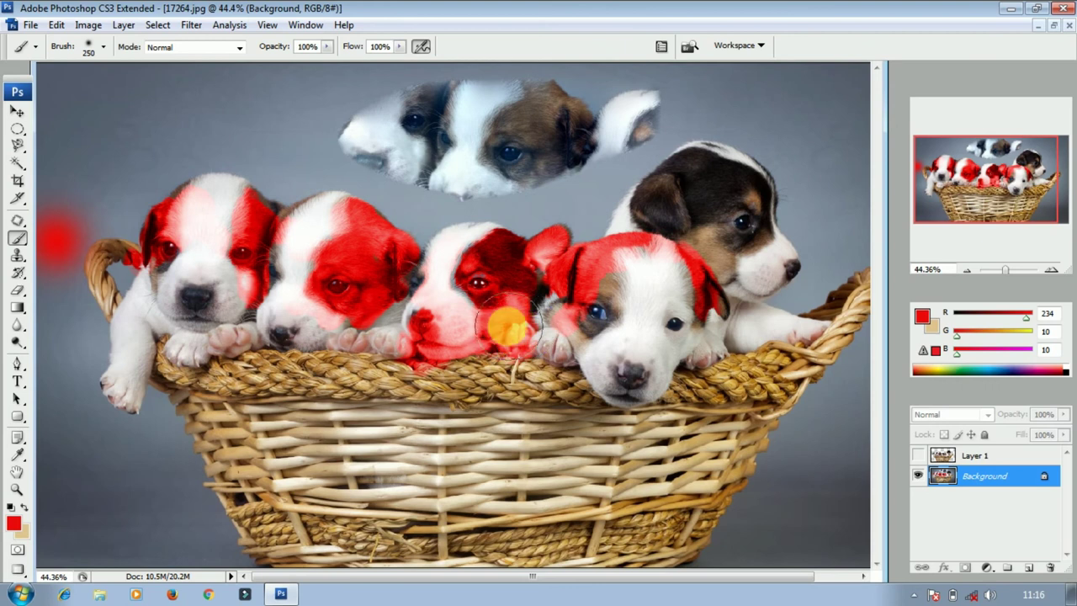
left_click_drag(525, 331, 515, 331)
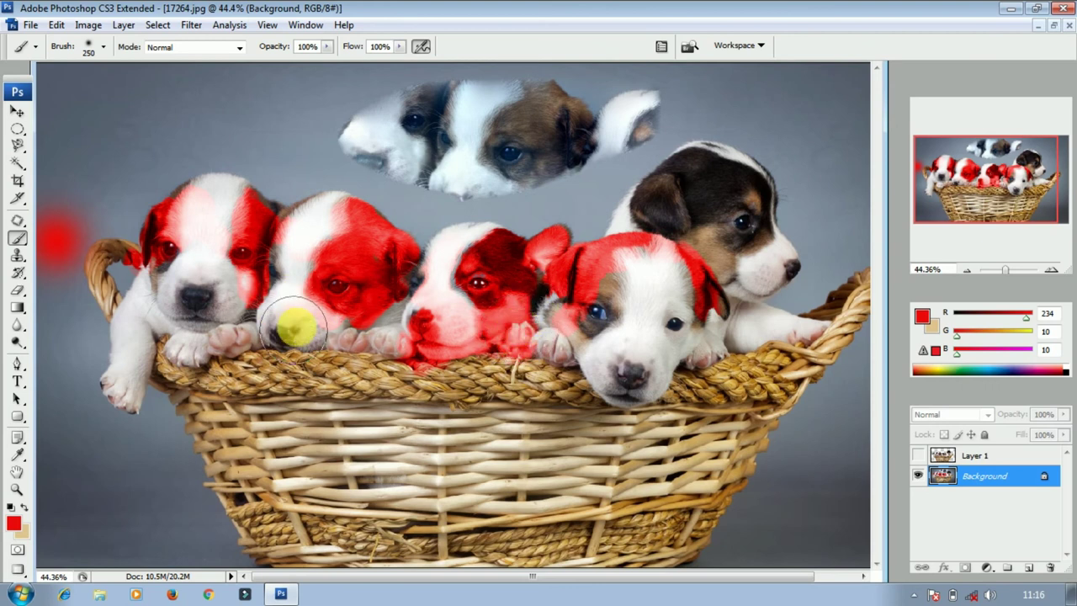
left_click_drag(320, 305, 358, 305)
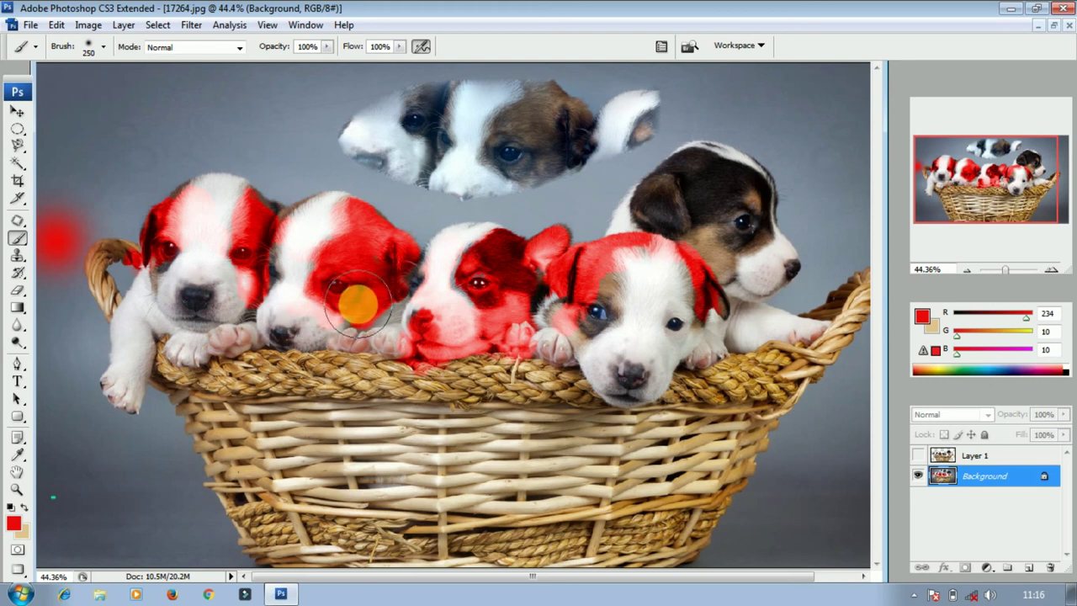